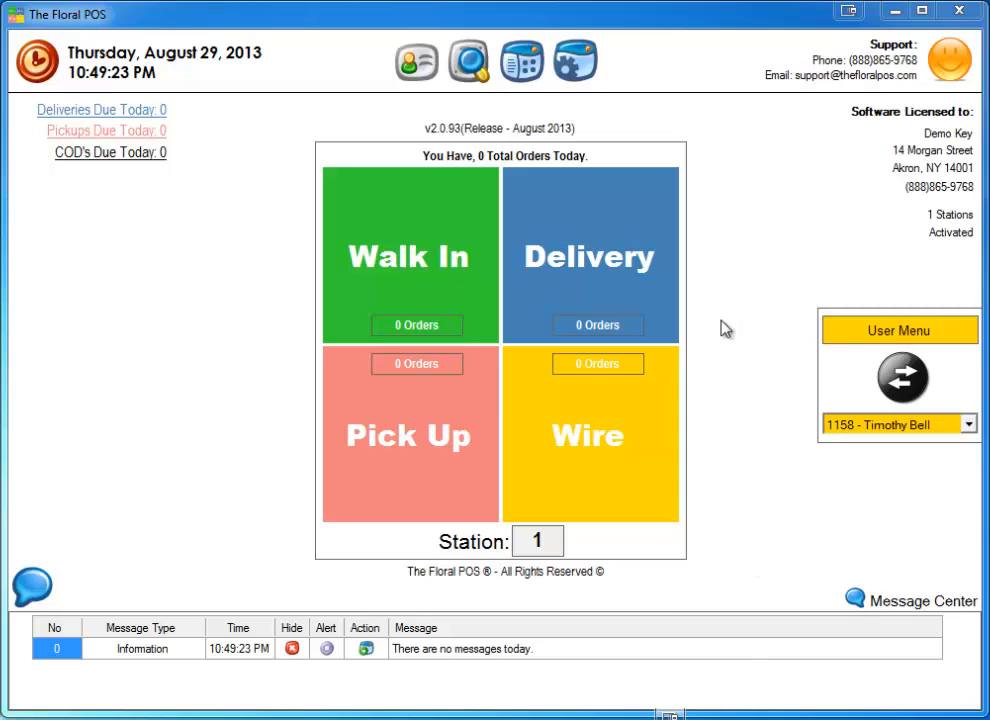
- Open Funeral Manager from the Control Panel's System Management tools
{"action": "left_click", "coordinate": [568, 64]}
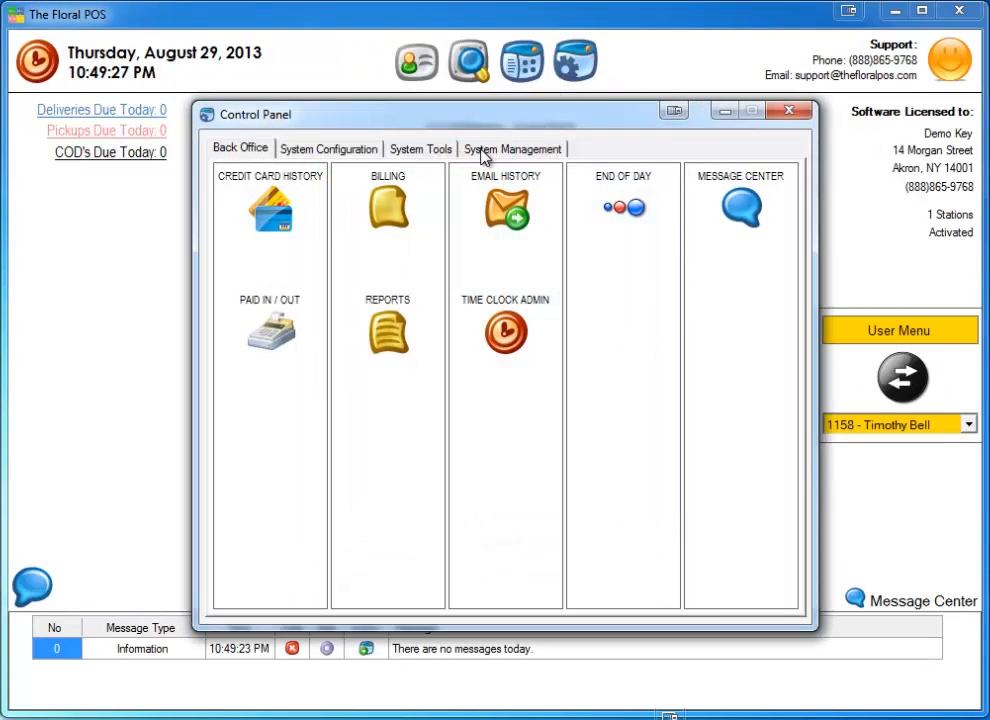
{"action": "left_click", "coordinate": [496, 155]}
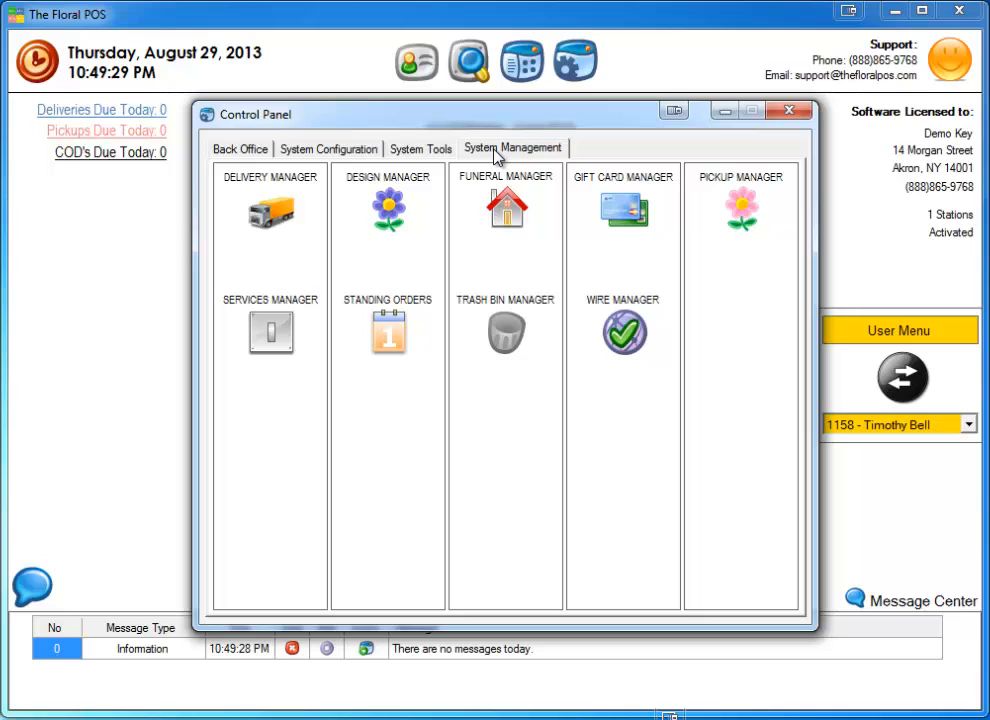
{"action": "left_click", "coordinate": [510, 212]}
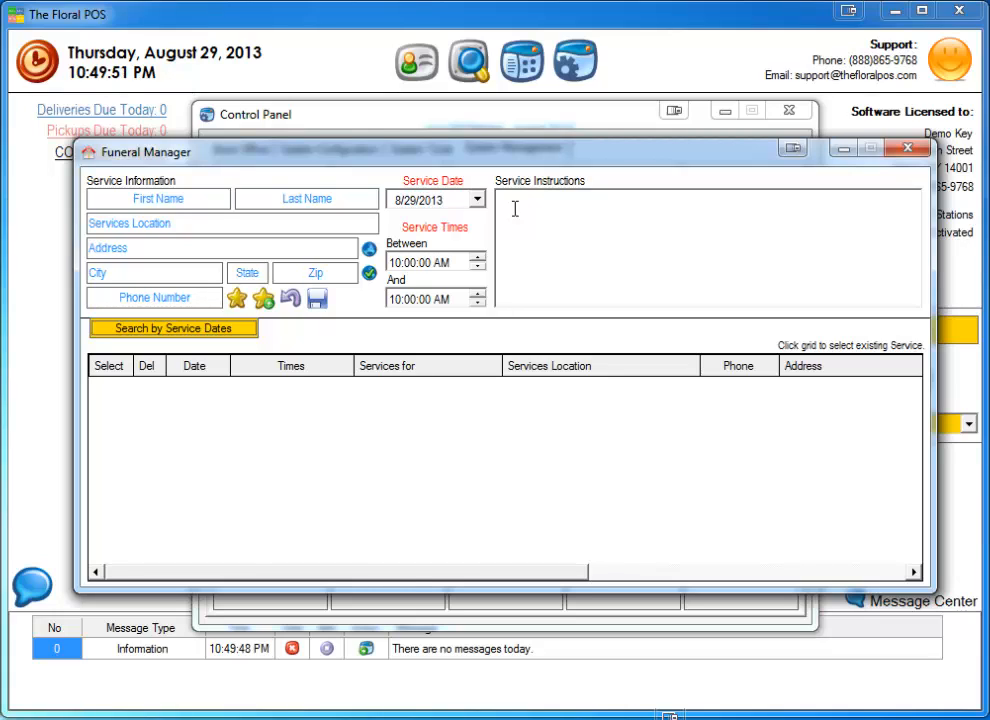
{"action": "left_click", "coordinate": [181, 199]}
{"action": "left_click", "coordinate": [286, 200]}
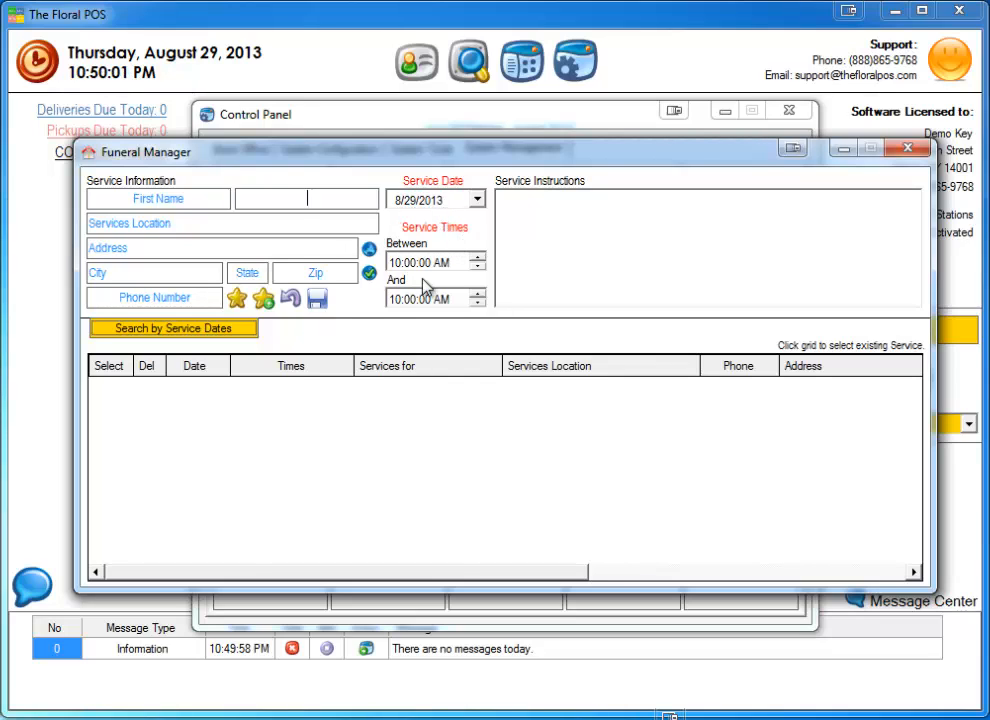
{"action": "left_click", "coordinate": [532, 210]}
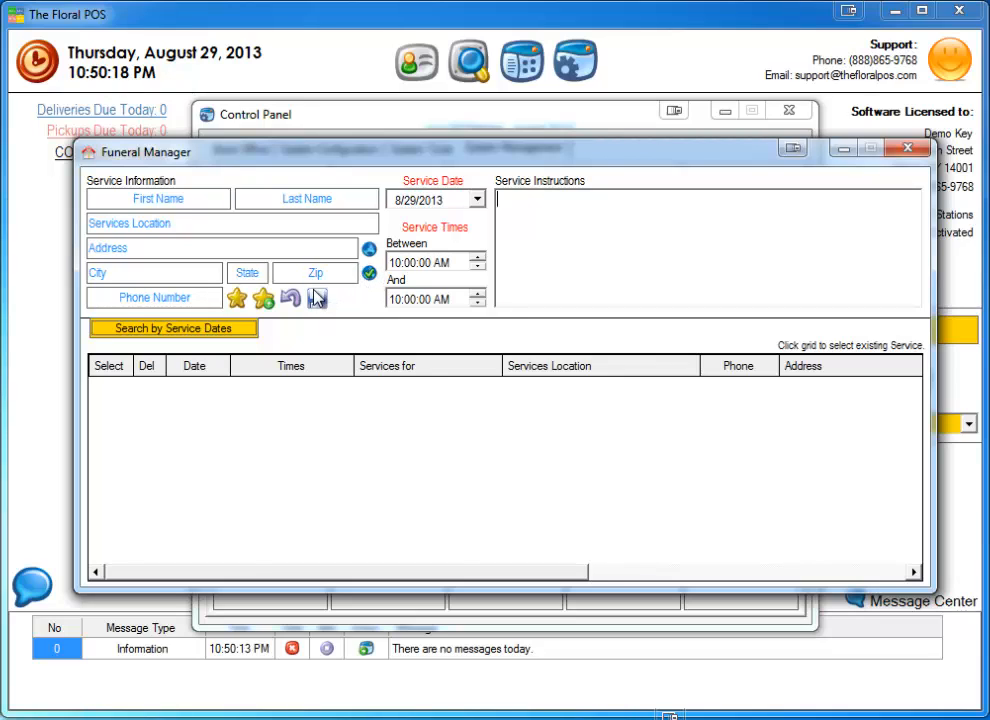
- Enter the deceased's first and last name and set the location to Klein Funeral Home, Tomball
{"action": "left_click", "coordinate": [237, 299]}
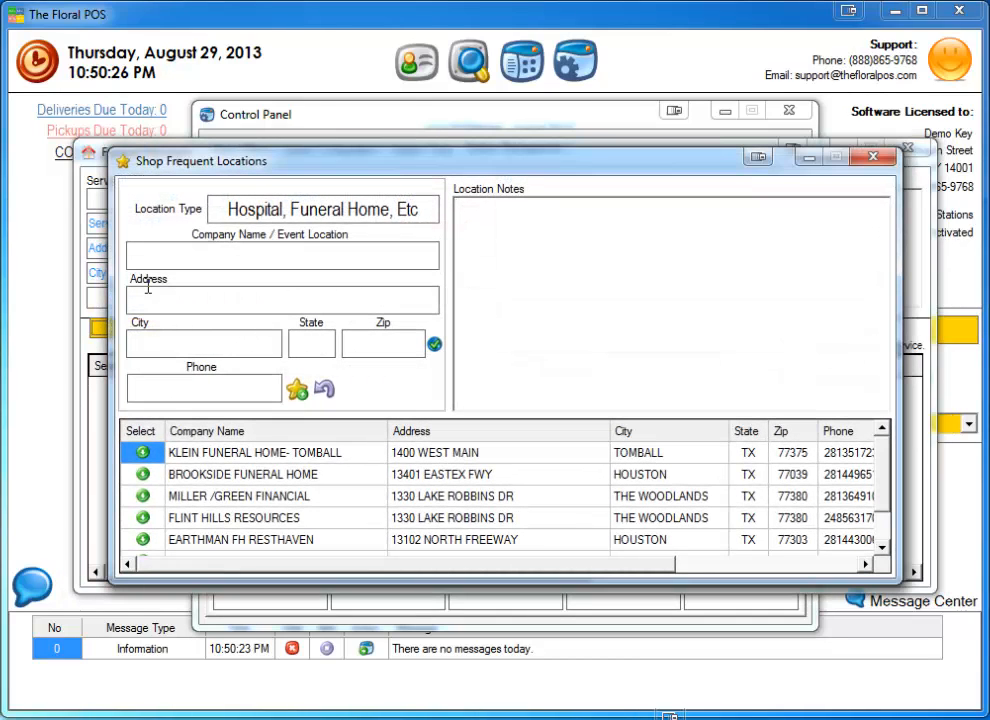
{"action": "left_click", "coordinate": [866, 160]}
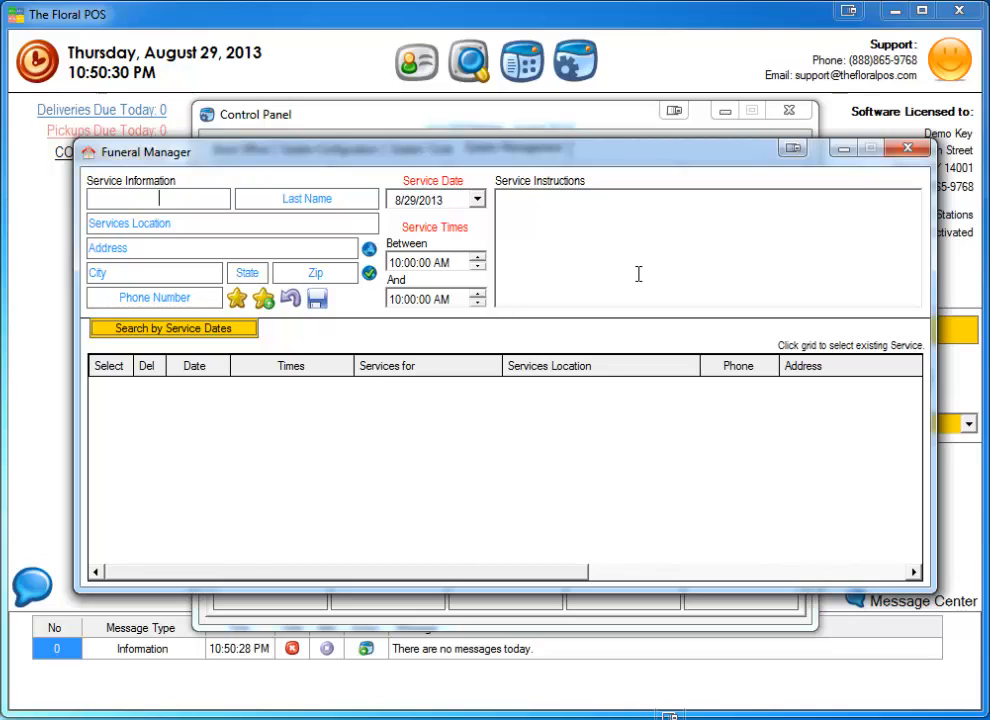
{"action": "type", "text": "Michael Clark"}
{"action": "key", "text": "Tab"}
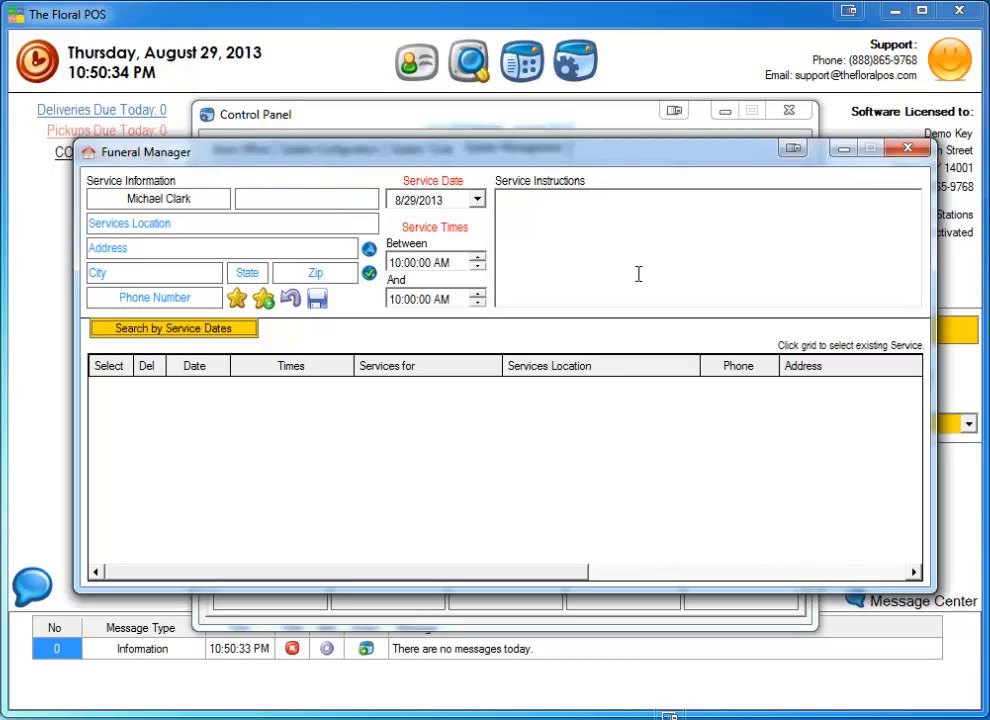
{"action": "type", "text": "Duncan"}
{"action": "left_click", "coordinate": [238, 300]}
{"action": "left_click", "coordinate": [148, 456]}
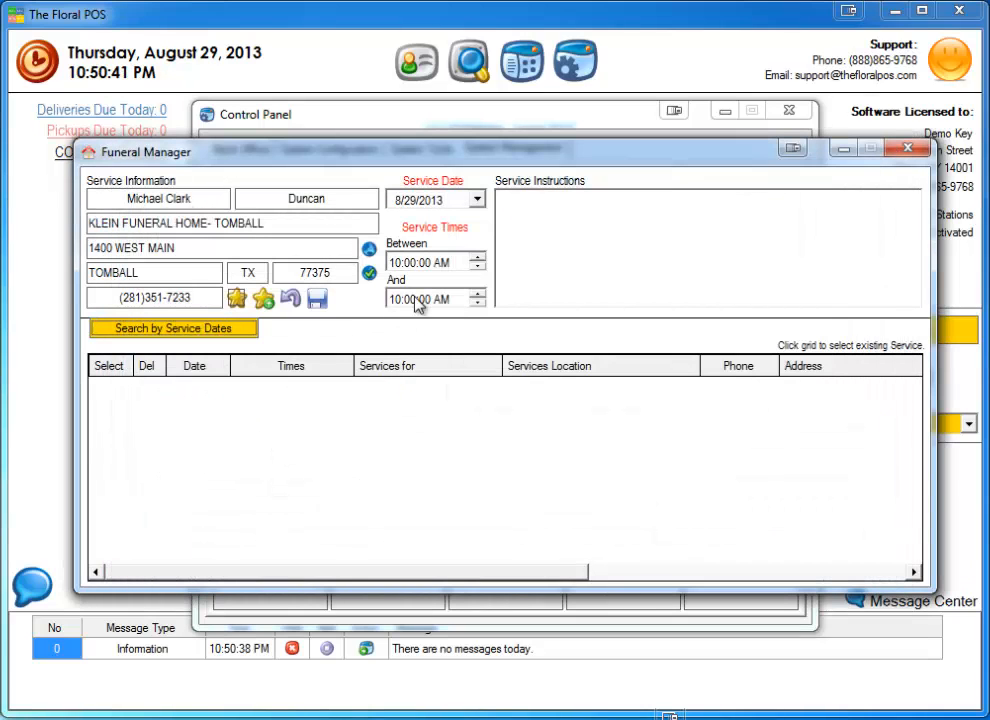
- Set the service date to 9/2/2013 with times 1:00 PM to 2:00 PM and begin the instructions
{"action": "left_click", "coordinate": [477, 200]}
{"action": "left_click", "coordinate": [425, 367]}
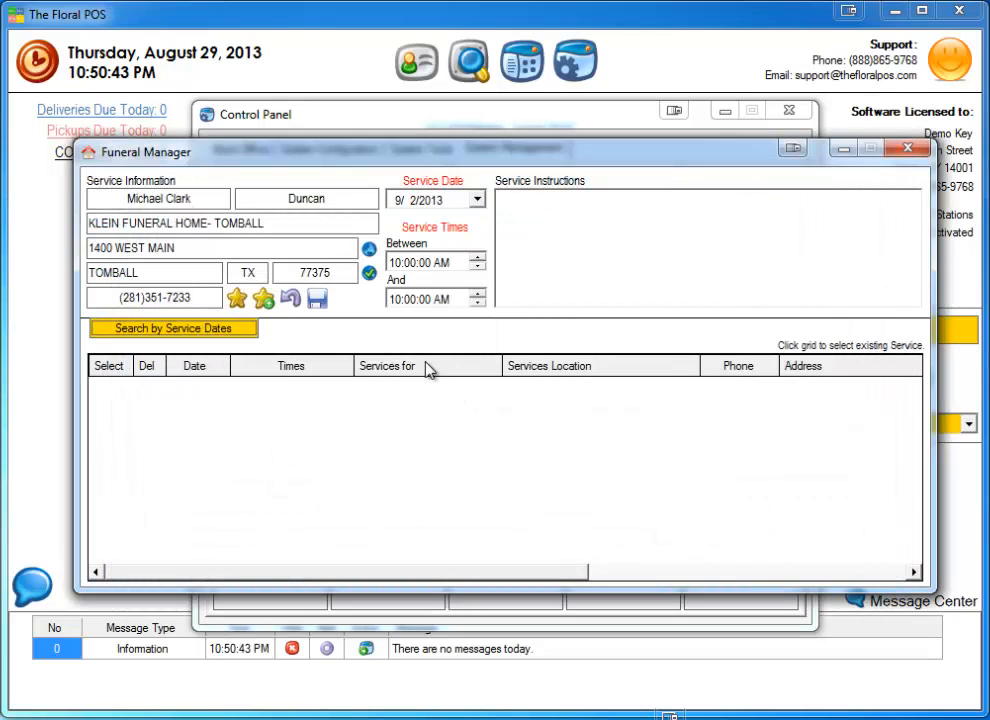
{"action": "left_click", "coordinate": [396, 262]}
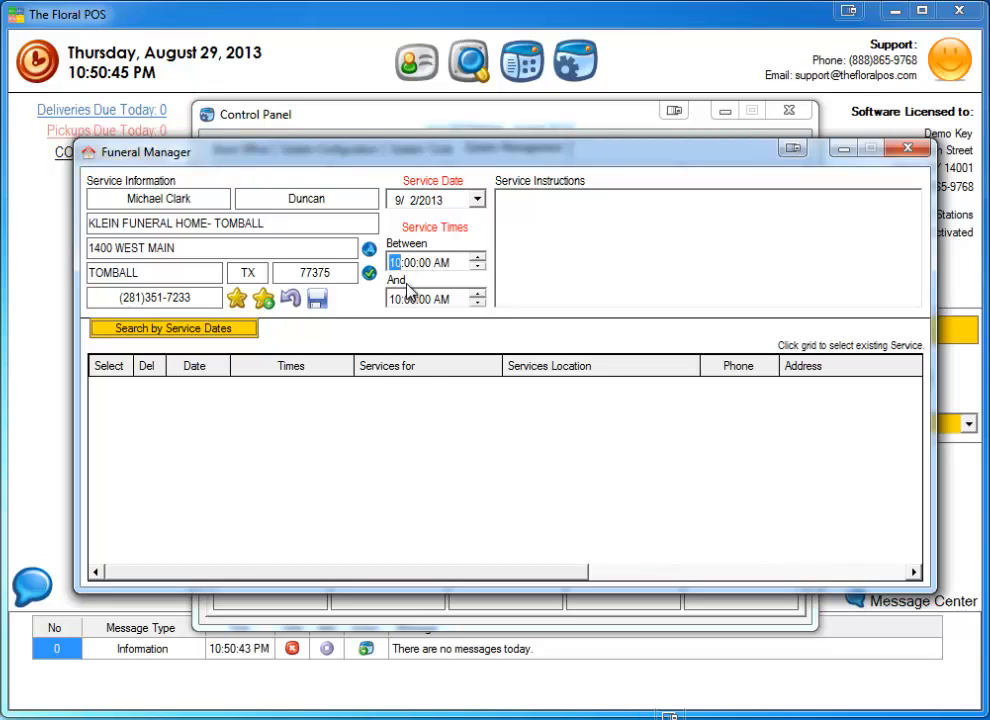
{"action": "type", "text": "1"}
{"action": "left_click", "coordinate": [441, 264]}
{"action": "type", "text": "p"}
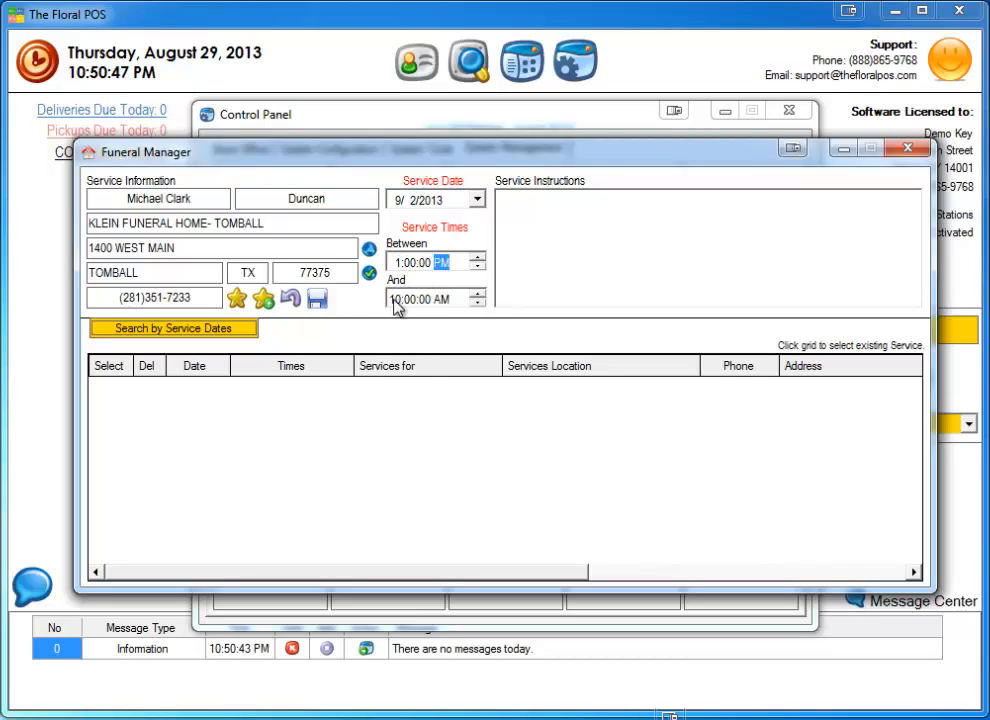
{"action": "left_click", "coordinate": [397, 302]}
{"action": "type", "text": "2"}
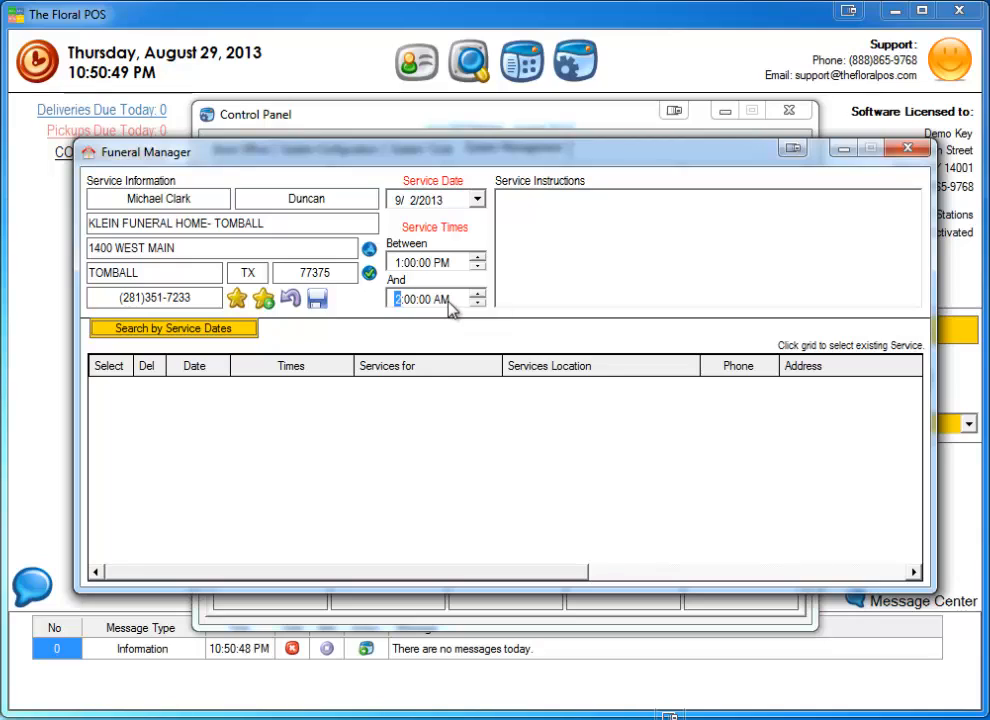
{"action": "left_click", "coordinate": [449, 305]}
{"action": "type", "text": "p"}
{"action": "left_click", "coordinate": [566, 249]}
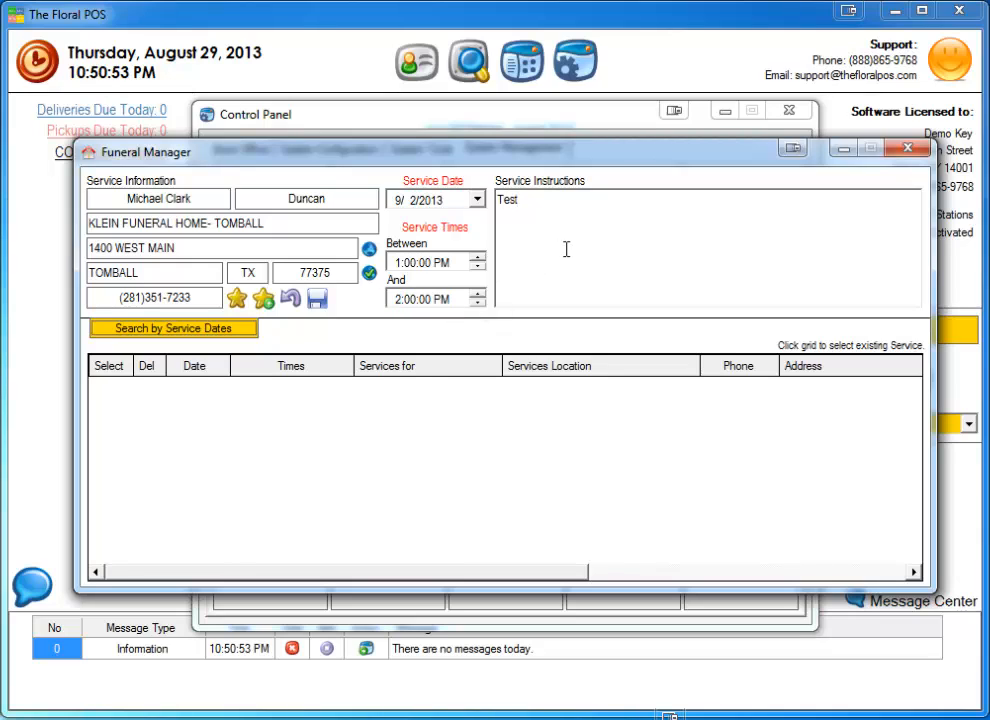
- Save the service, then search service dates up to 9/6/2013 to list the new 9/2/2013 entry
{"action": "left_click", "coordinate": [319, 300]}
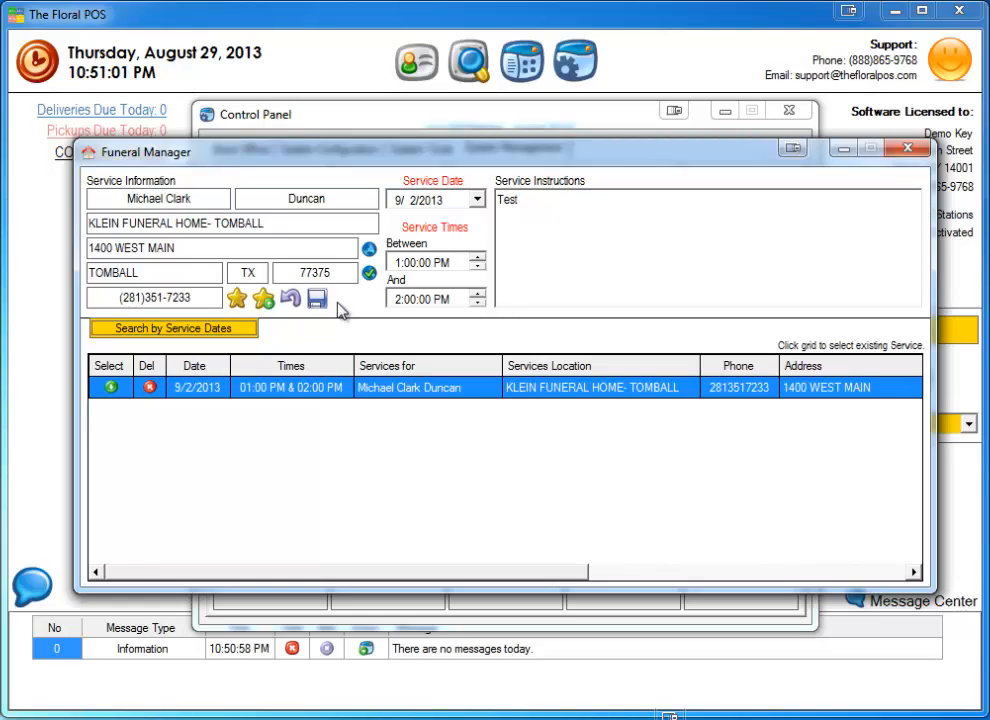
{"action": "left_click", "coordinate": [150, 332]}
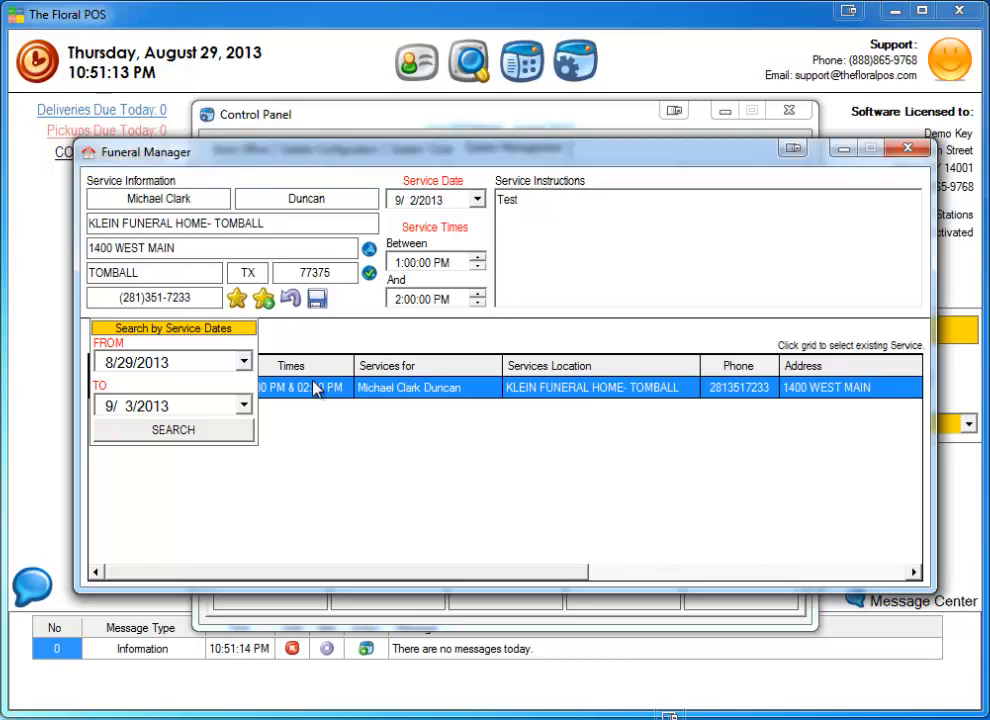
{"action": "left_click", "coordinate": [244, 405]}
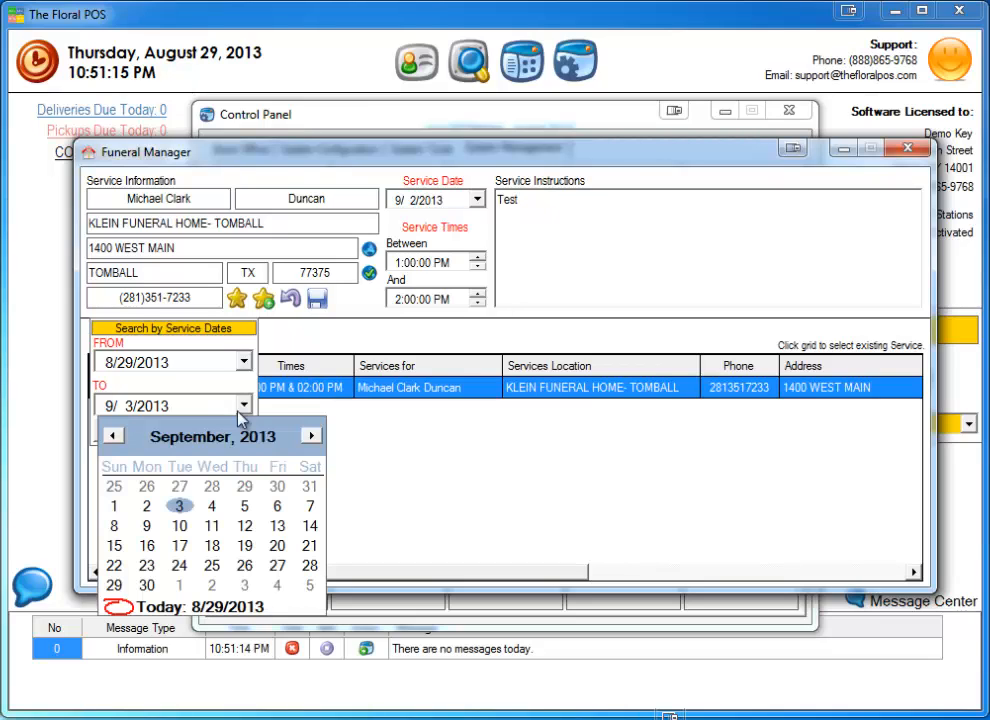
{"action": "left_click", "coordinate": [280, 508]}
{"action": "left_click", "coordinate": [174, 431]}
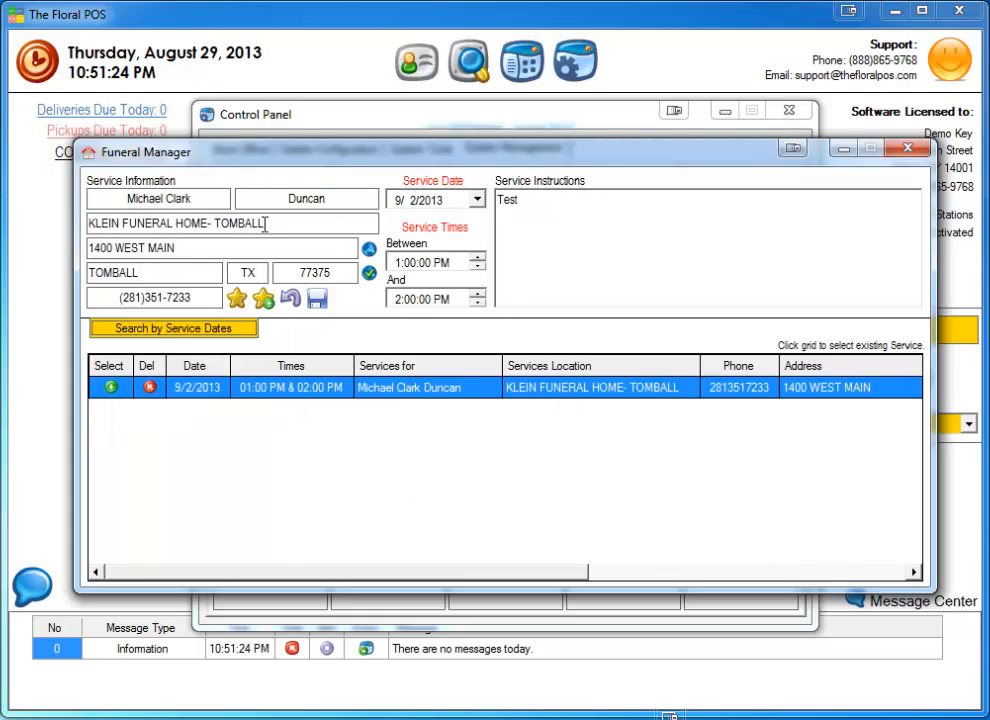
- Close Funeral Manager and then the Control Panel
{"action": "left_click", "coordinate": [906, 150]}
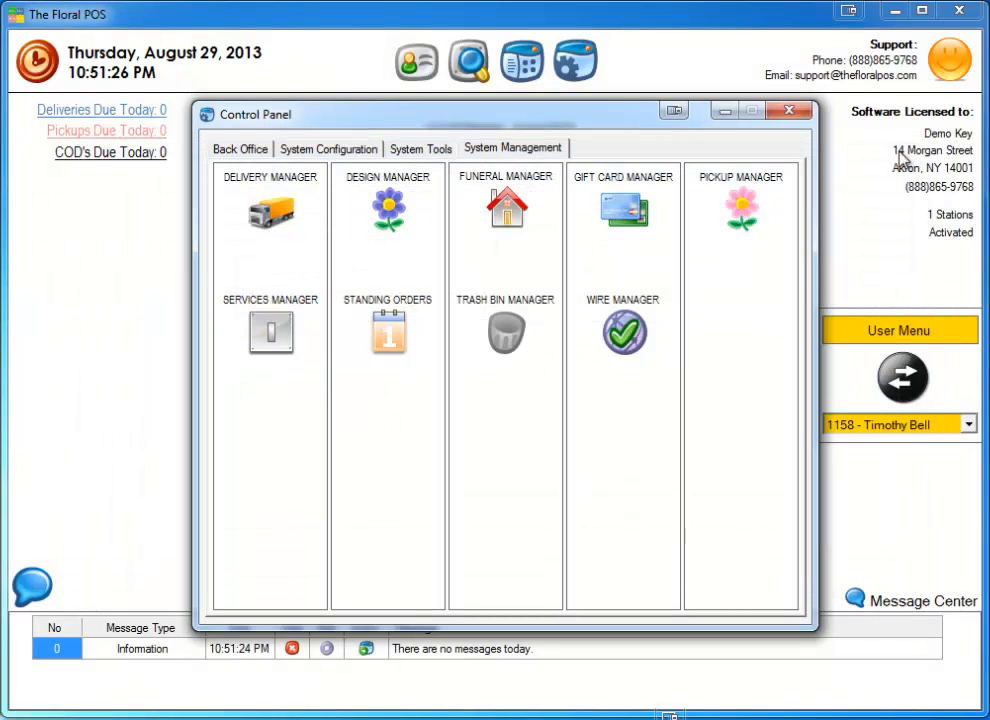
{"action": "left_click", "coordinate": [790, 112]}
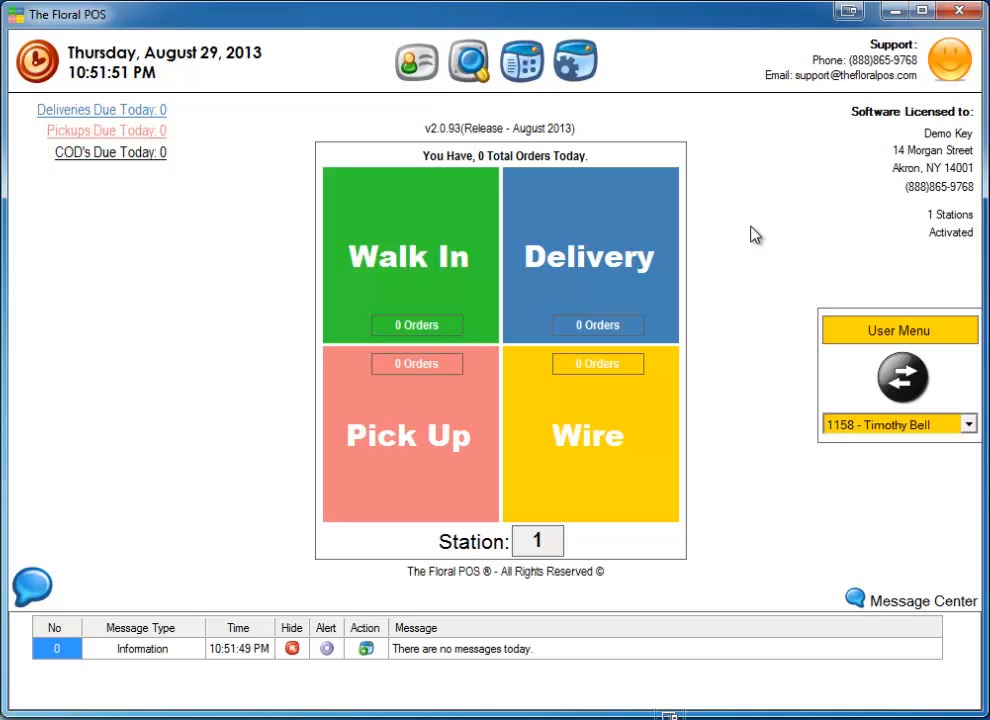
- Start delivery order 144, check the Funeral Manager list from recipient info, and begin the first name
{"action": "left_click", "coordinate": [600, 258]}
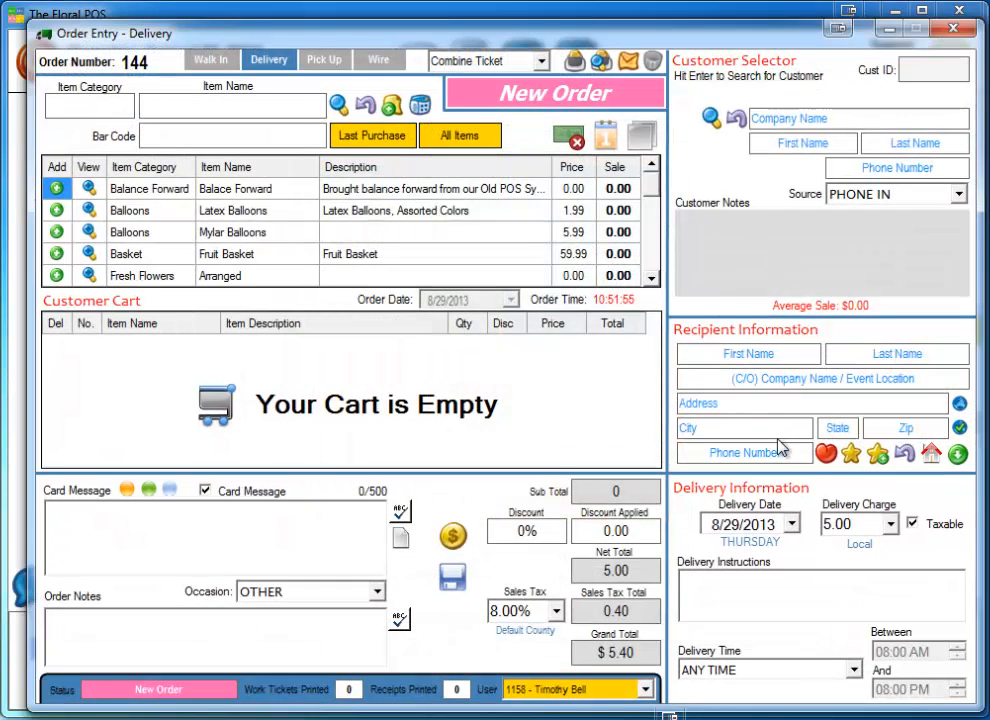
{"action": "left_click", "coordinate": [930, 455]}
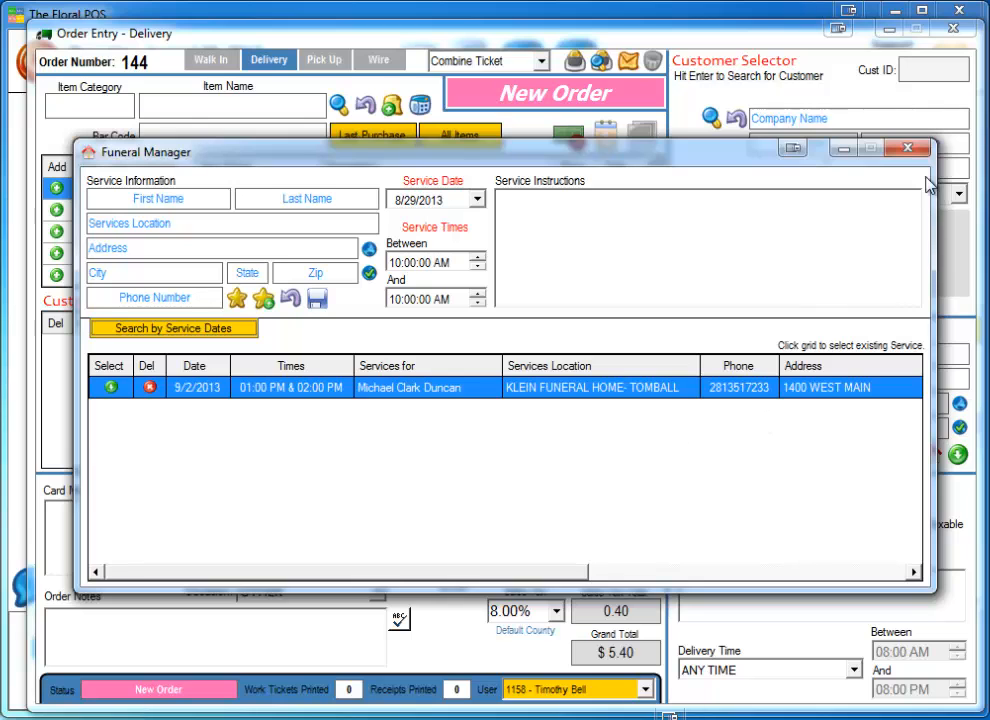
{"action": "left_click", "coordinate": [906, 148]}
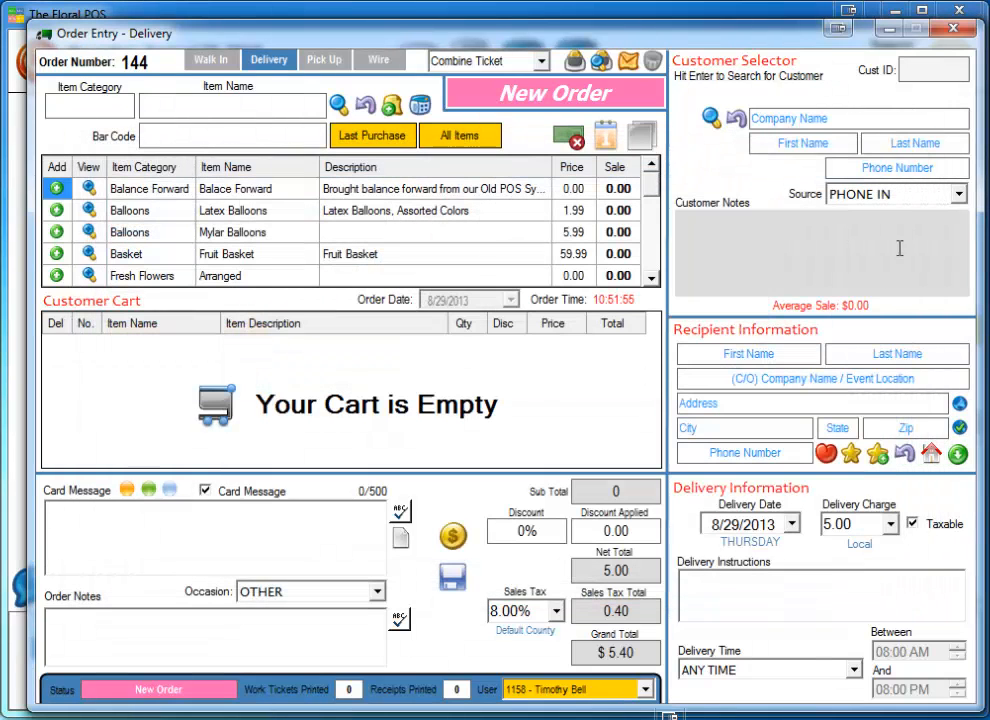
{"action": "left_click", "coordinate": [768, 354]}
- Enter the recipient's first and last name and set the address to Brookside Funeral Home
{"action": "type", "text": "To"}
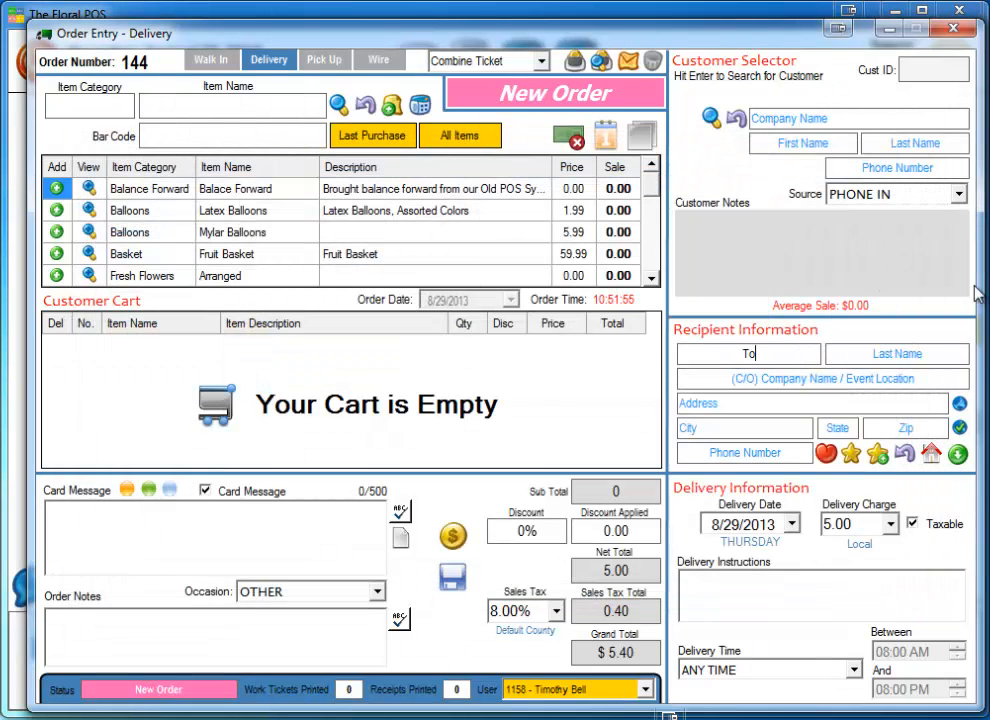
{"action": "type", "text": "m"}
{"action": "key", "text": "Tab"}
{"action": "type", "text": "Jones"}
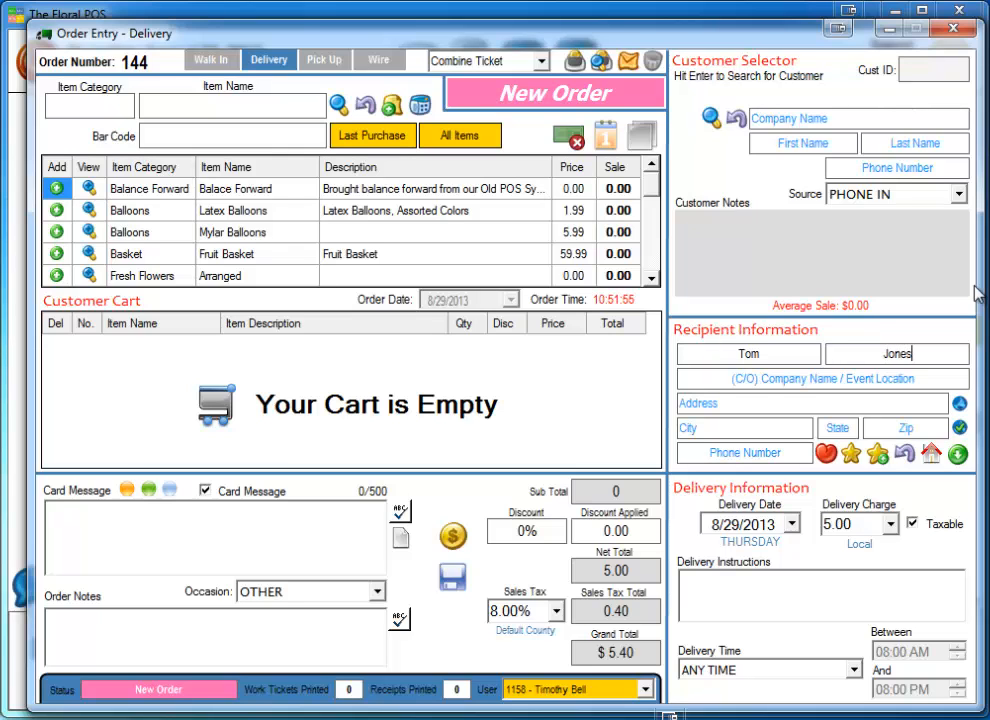
{"action": "left_click", "coordinate": [853, 454]}
{"action": "left_click", "coordinate": [148, 476]}
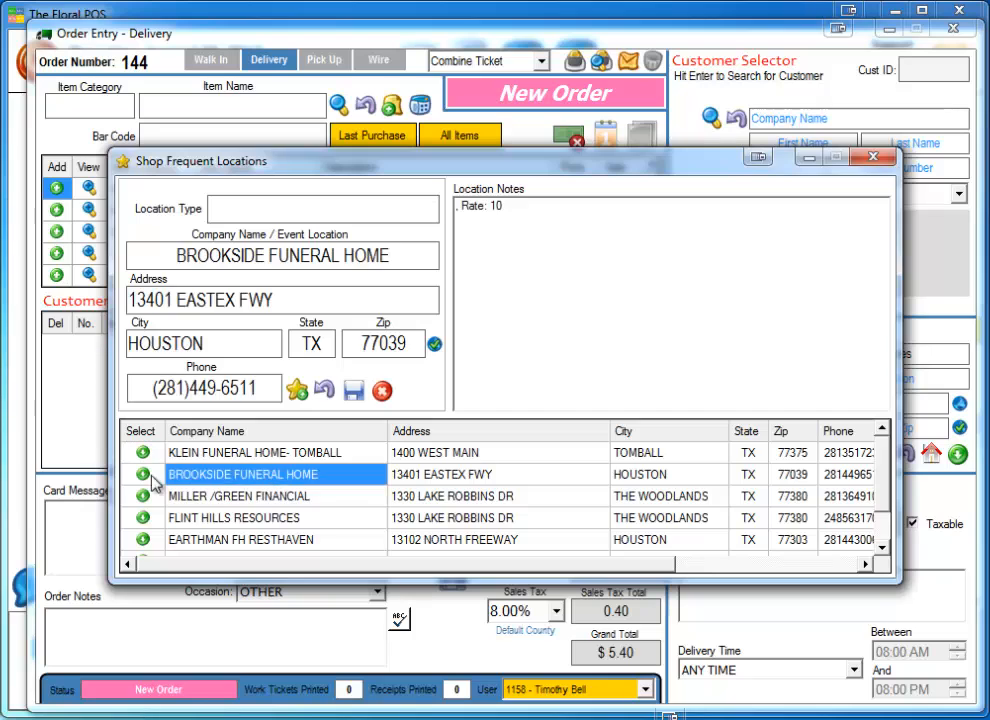
{"action": "left_click", "coordinate": [144, 475]}
- Set delivery for 9/2/2013 with a specific time window of 02:00 PM to 04:00 PM
{"action": "left_click", "coordinate": [791, 525]}
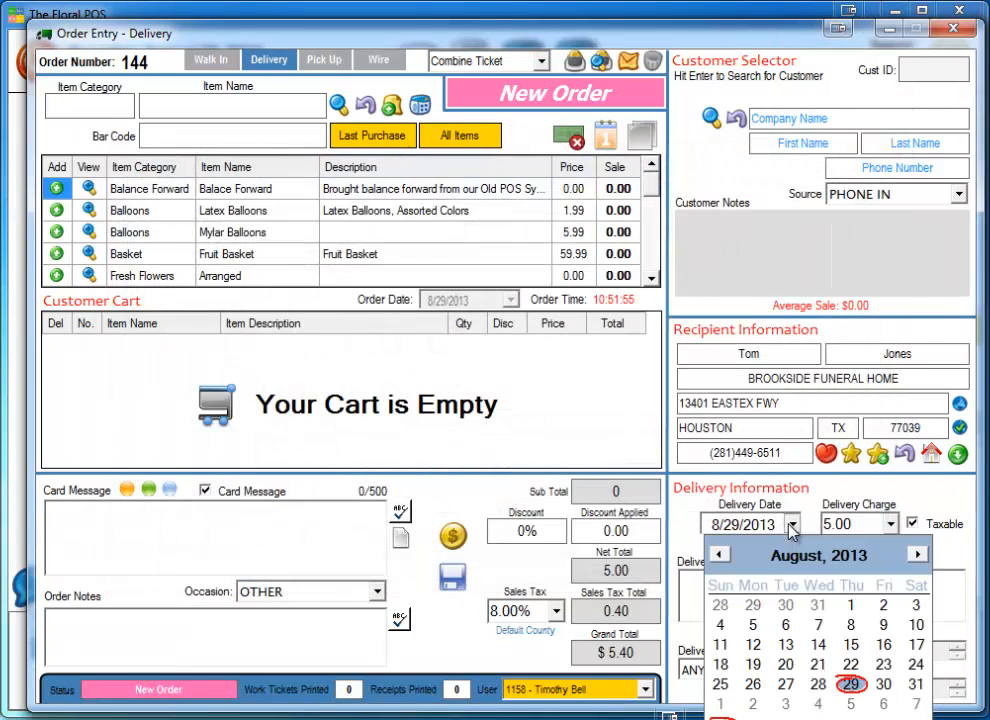
{"action": "left_click", "coordinate": [753, 704]}
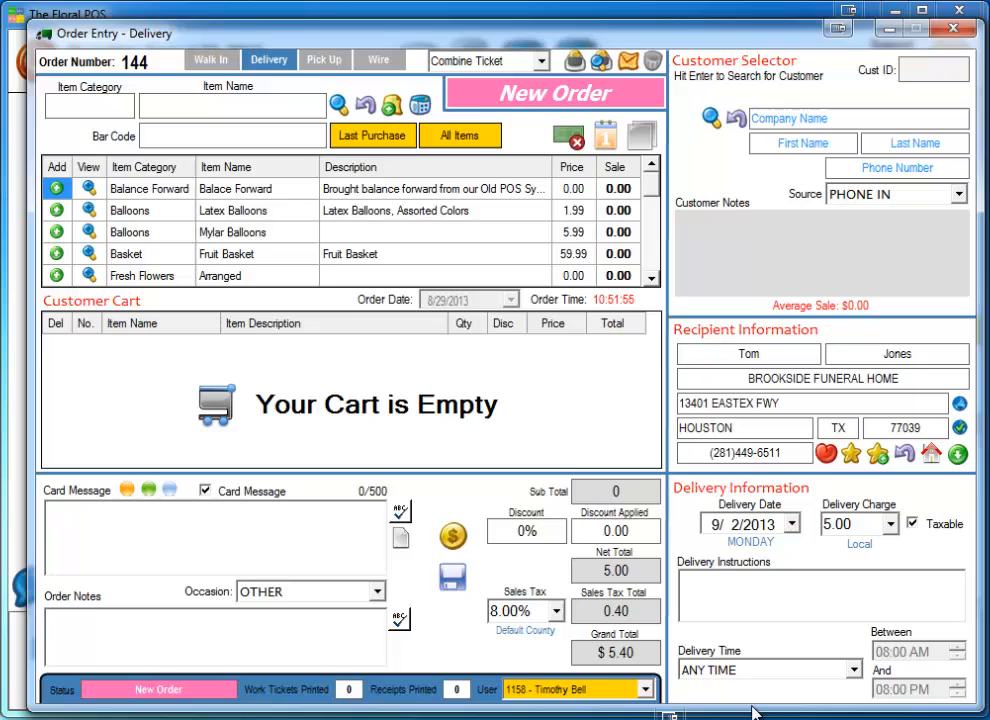
{"action": "left_click", "coordinate": [853, 669]}
{"action": "left_click", "coordinate": [770, 719]}
{"action": "left_click", "coordinate": [884, 653]}
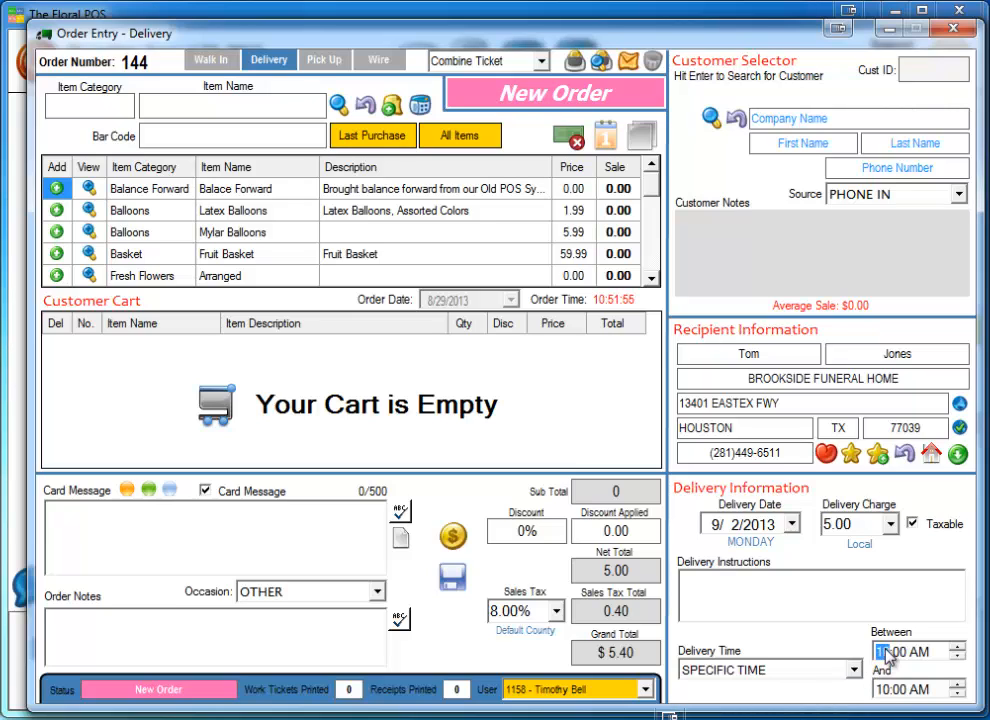
{"action": "type", "text": "2"}
{"action": "left_click", "coordinate": [920, 653]}
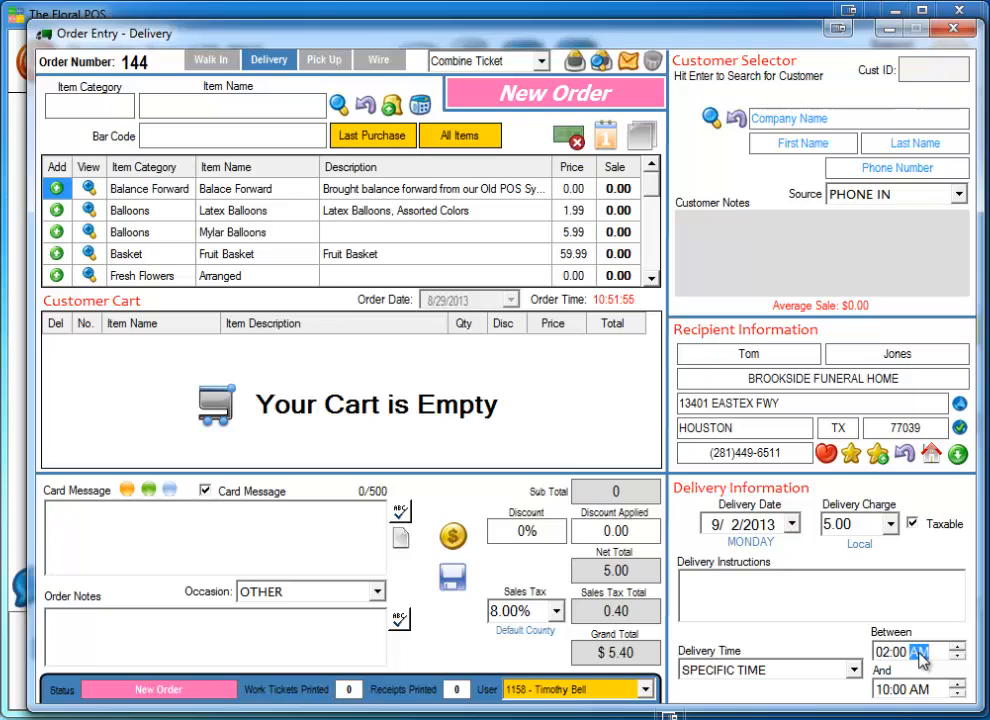
{"action": "type", "text": "p"}
{"action": "left_click", "coordinate": [883, 689]}
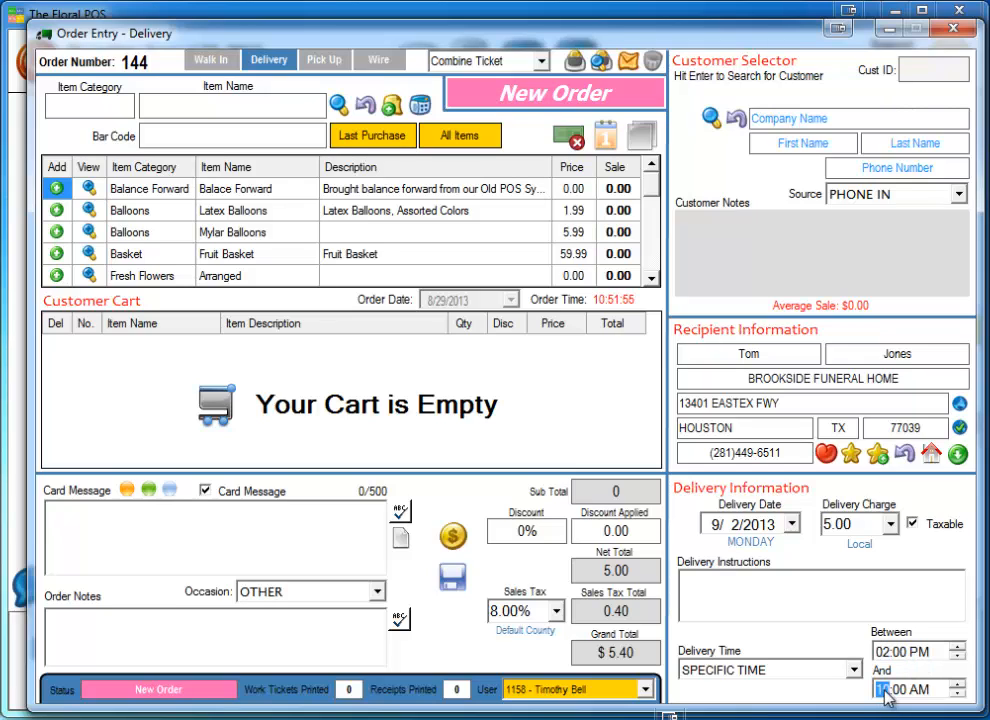
{"action": "type", "text": "4"}
{"action": "left_click", "coordinate": [918, 689]}
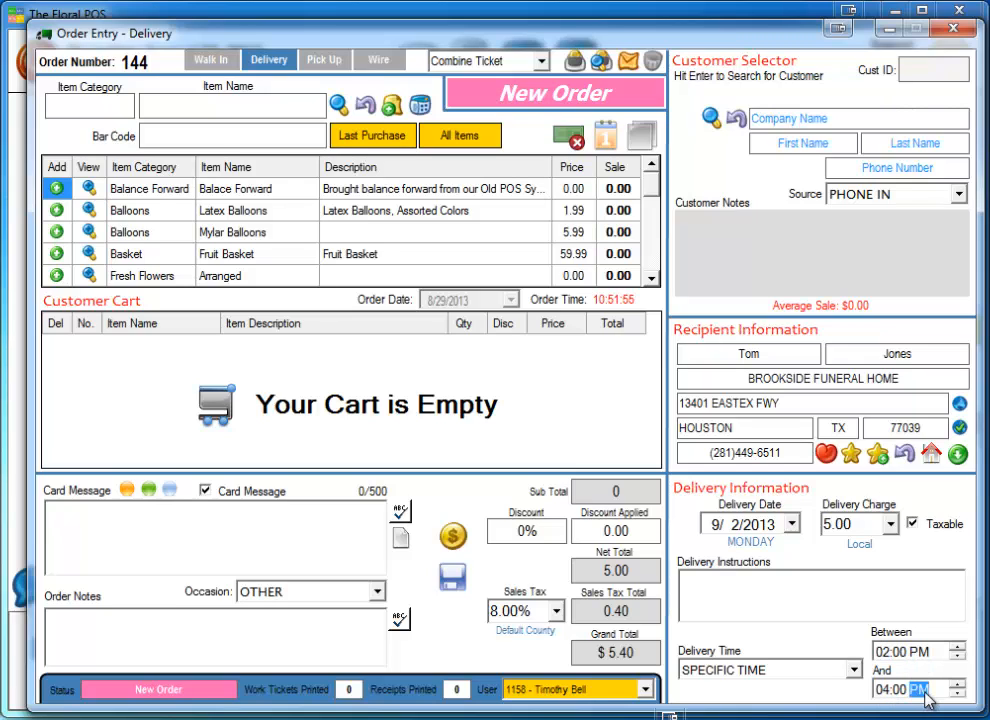
- Save the recipient's Brookside Funeral Home service in Funeral Manager and return to order 144
{"action": "left_click", "coordinate": [932, 456]}
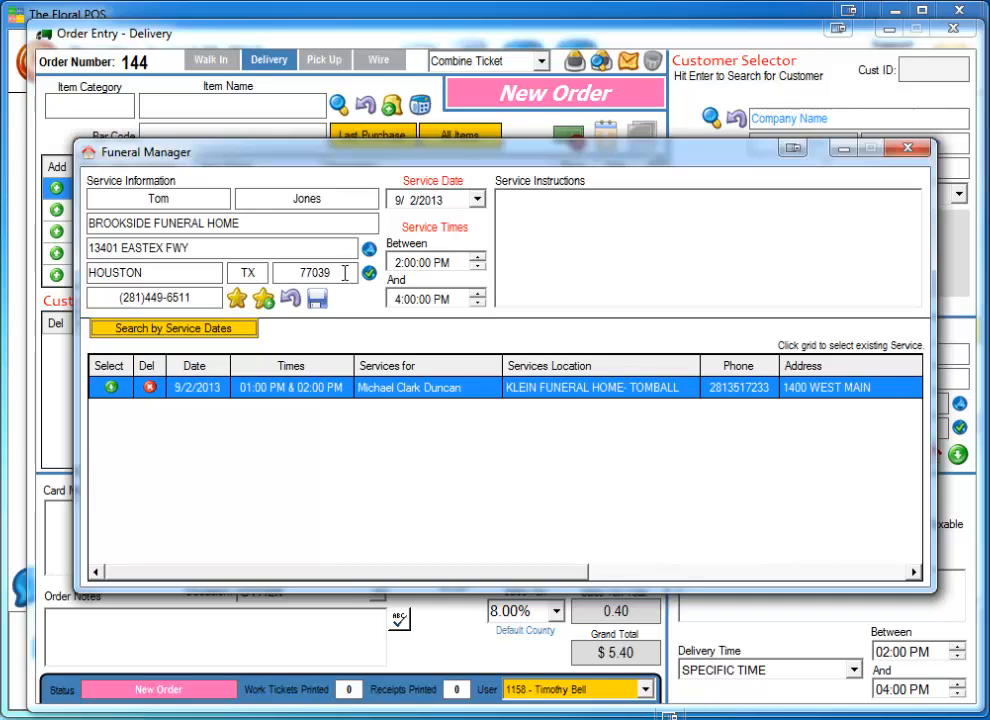
{"action": "left_click", "coordinate": [317, 299]}
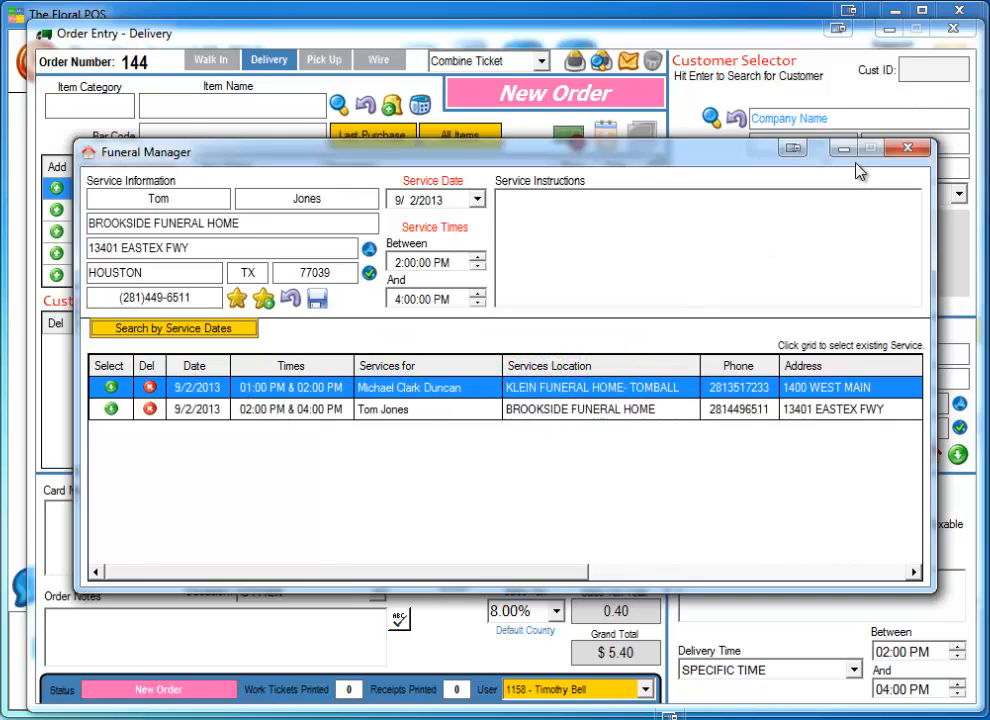
{"action": "left_click", "coordinate": [907, 148]}
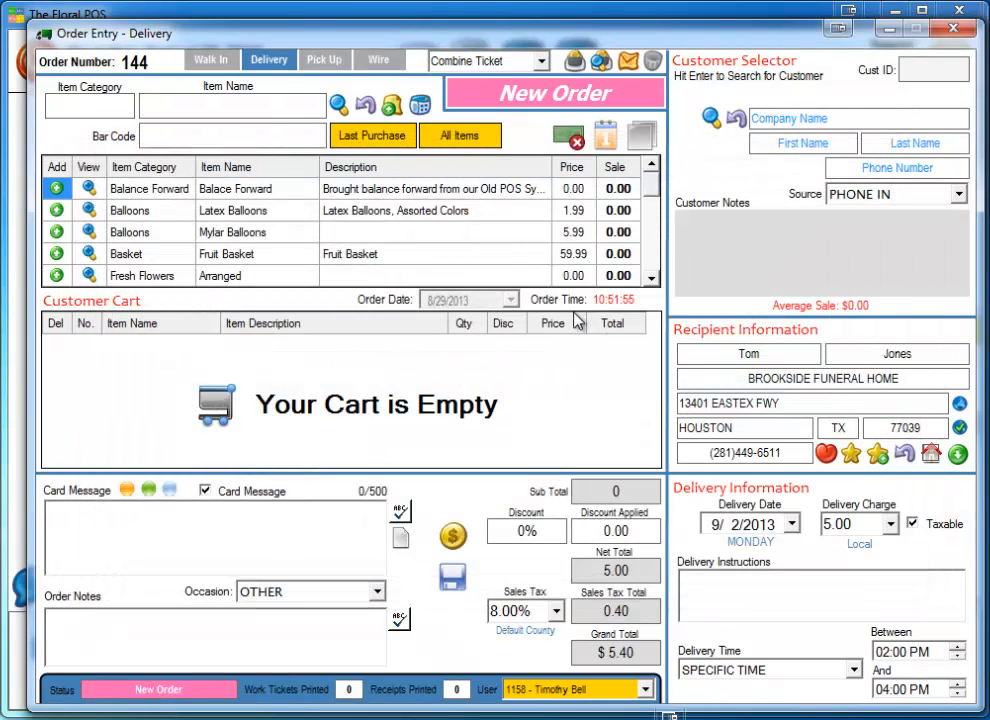
- Discard delivery order 144 without saving and open Funeral Manager from the Control Panel
{"action": "left_click", "coordinate": [954, 31]}
{"action": "left_click", "coordinate": [628, 433]}
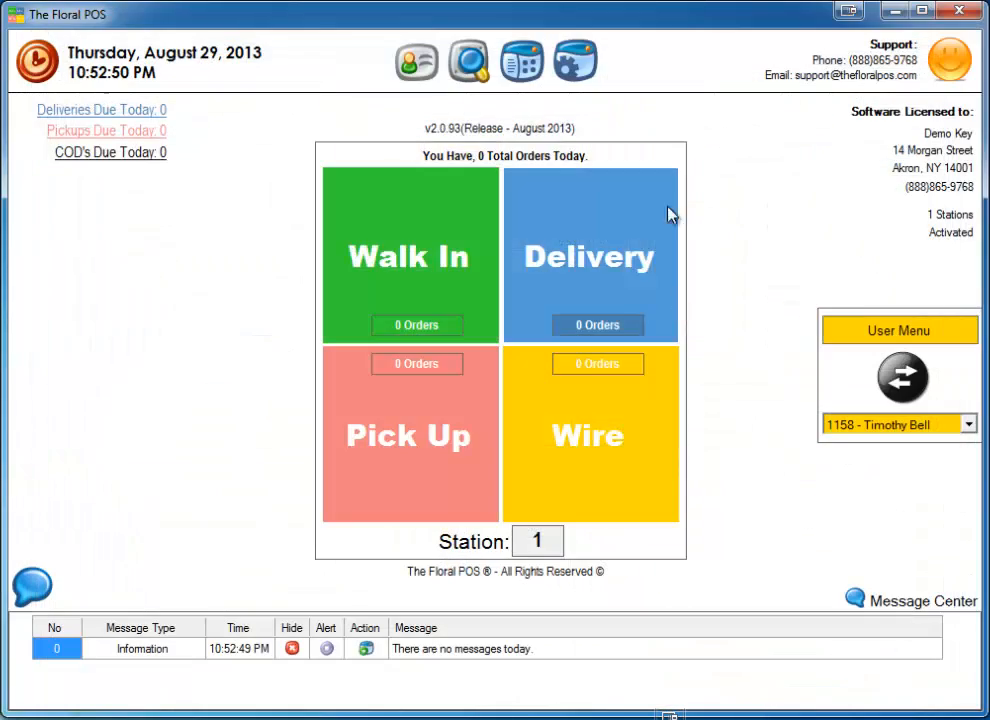
{"action": "left_click", "coordinate": [575, 62]}
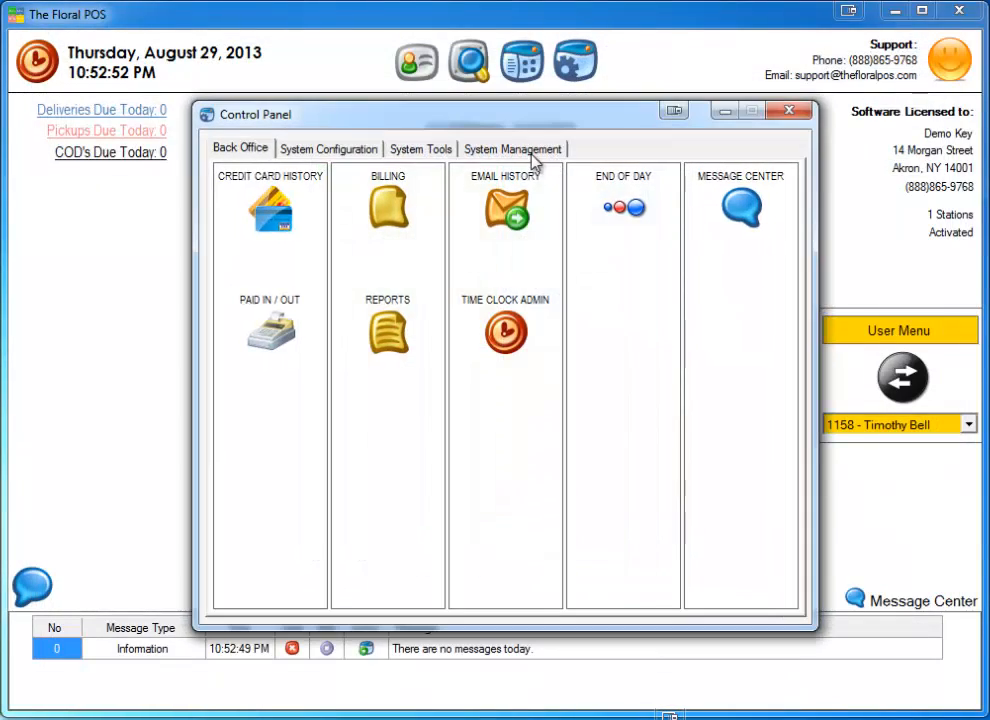
{"action": "left_click", "coordinate": [515, 150]}
{"action": "left_click", "coordinate": [505, 205]}
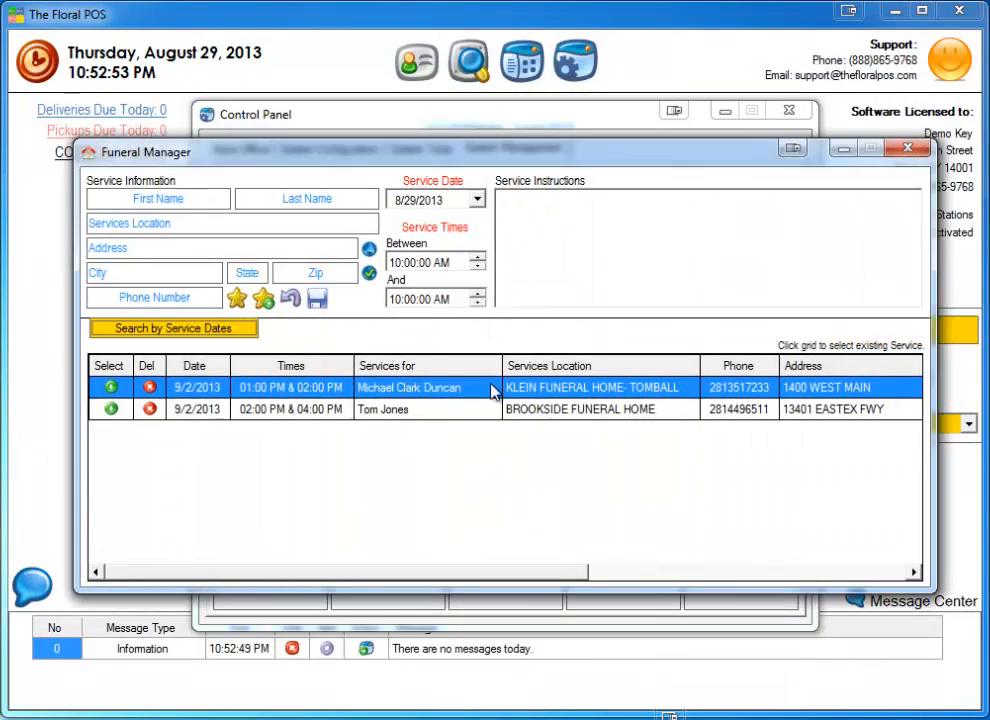
- Review the Brookside and Klein 9/2/2013 service rows, then close Funeral Manager and the Control Panel
{"action": "left_click", "coordinate": [428, 409]}
{"action": "left_click", "coordinate": [434, 390]}
{"action": "left_click", "coordinate": [430, 412]}
{"action": "left_click", "coordinate": [431, 394]}
{"action": "left_click", "coordinate": [430, 402]}
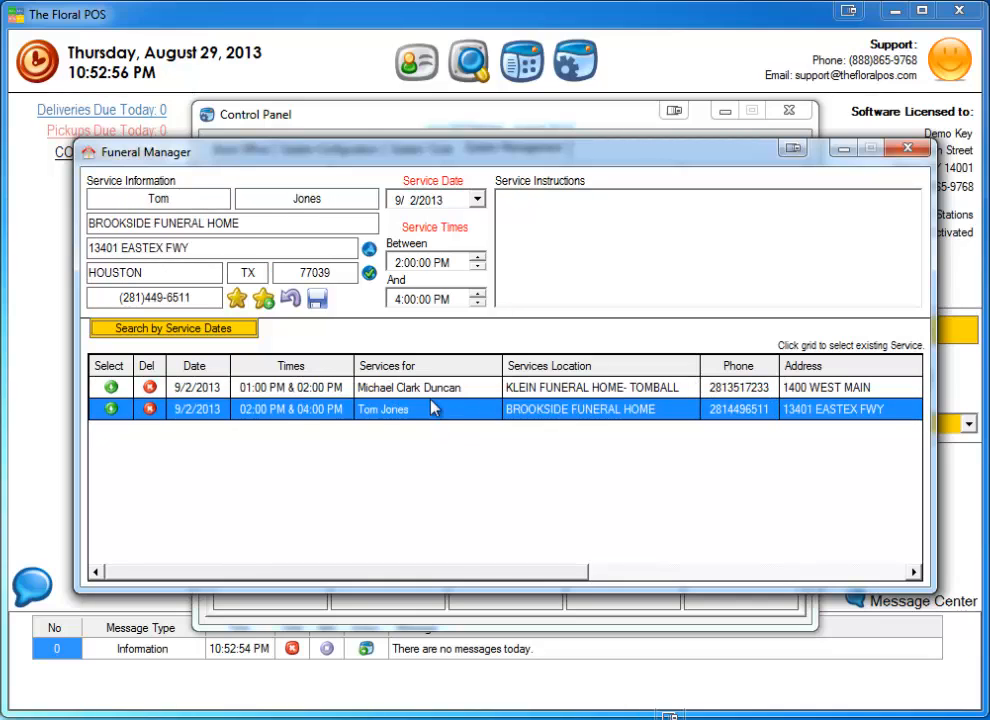
{"action": "left_click", "coordinate": [438, 391]}
{"action": "left_click", "coordinate": [437, 405]}
{"action": "left_click", "coordinate": [431, 392]}
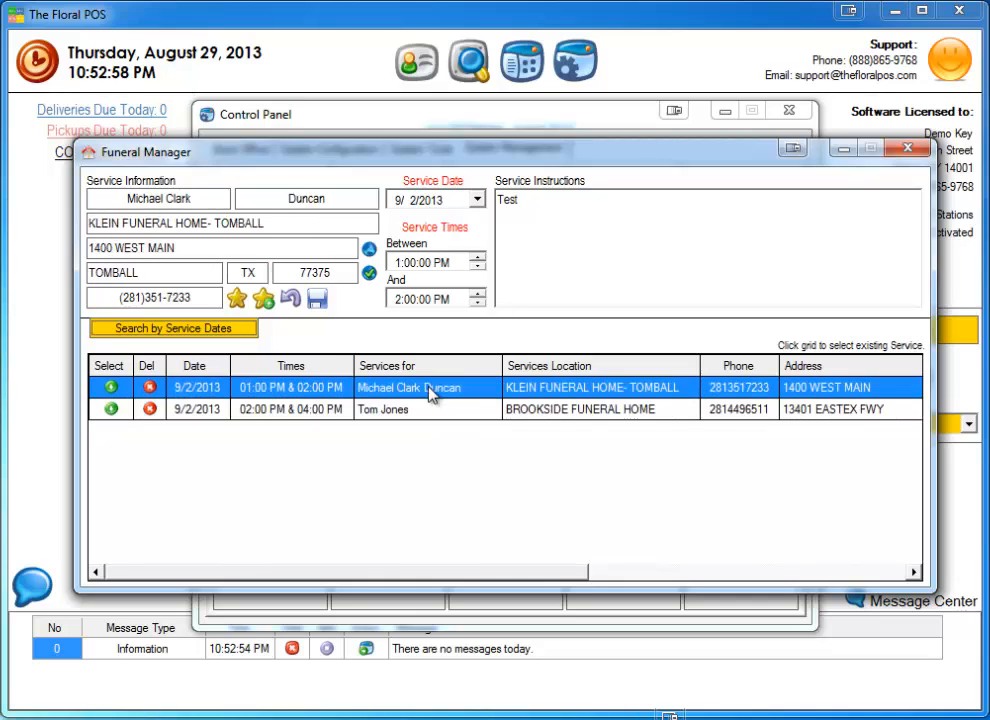
{"action": "left_click", "coordinate": [900, 150]}
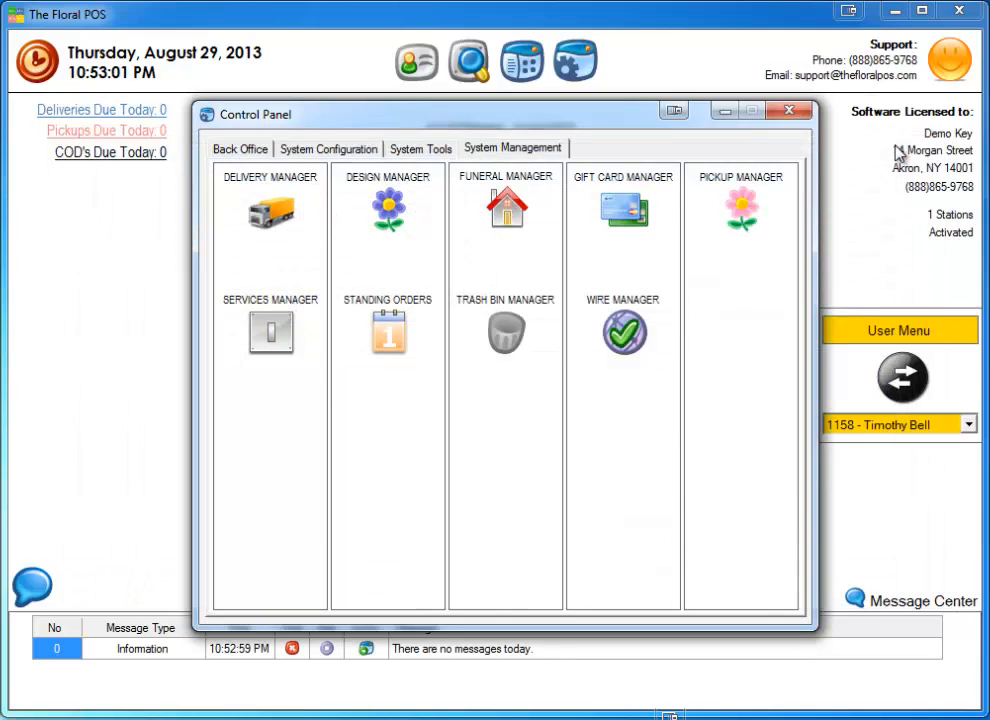
{"action": "left_click", "coordinate": [789, 110]}
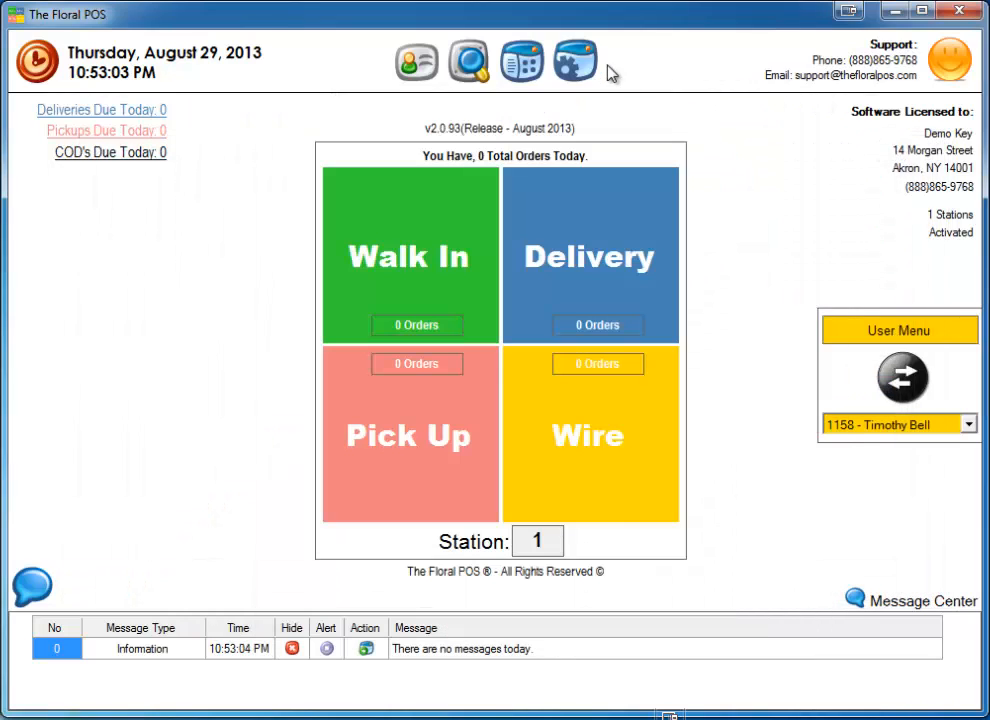
- Reopen Funeral Manager once more, then close it and the Control Panel back to the dashboard
{"action": "left_click", "coordinate": [575, 61]}
{"action": "left_click", "coordinate": [543, 149]}
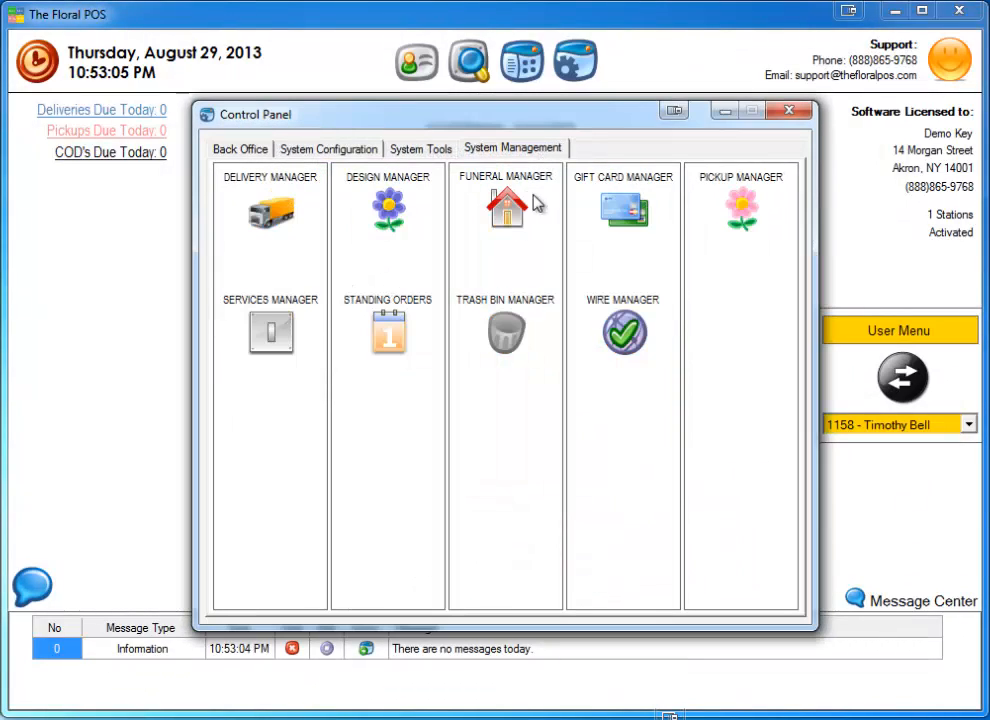
{"action": "left_click", "coordinate": [522, 385]}
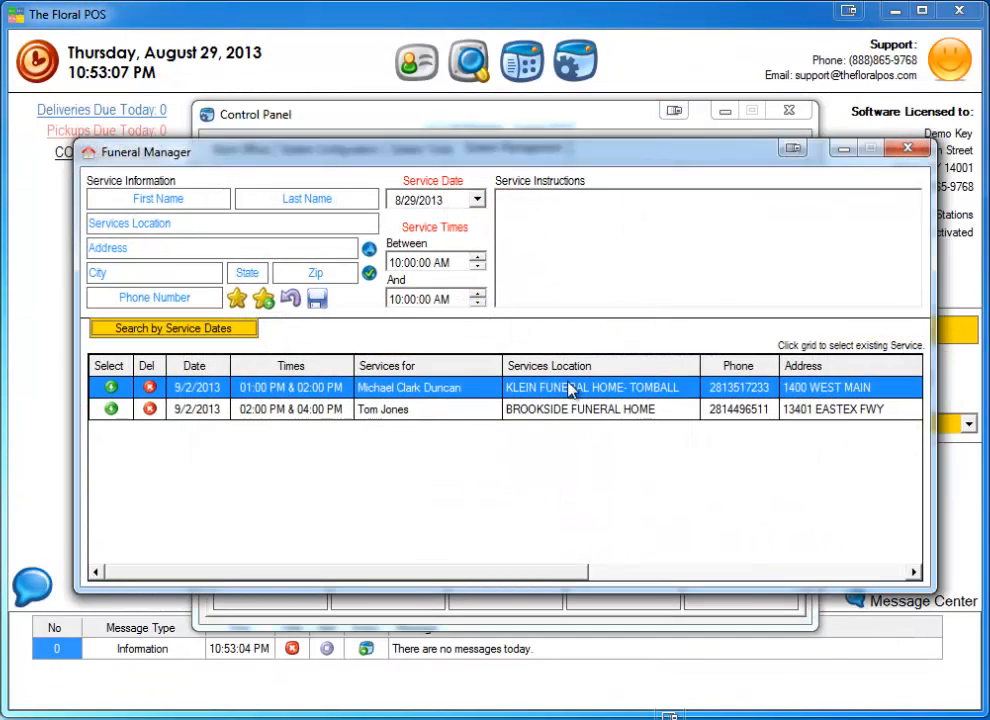
{"action": "left_click", "coordinate": [903, 149]}
{"action": "left_click", "coordinate": [789, 110]}
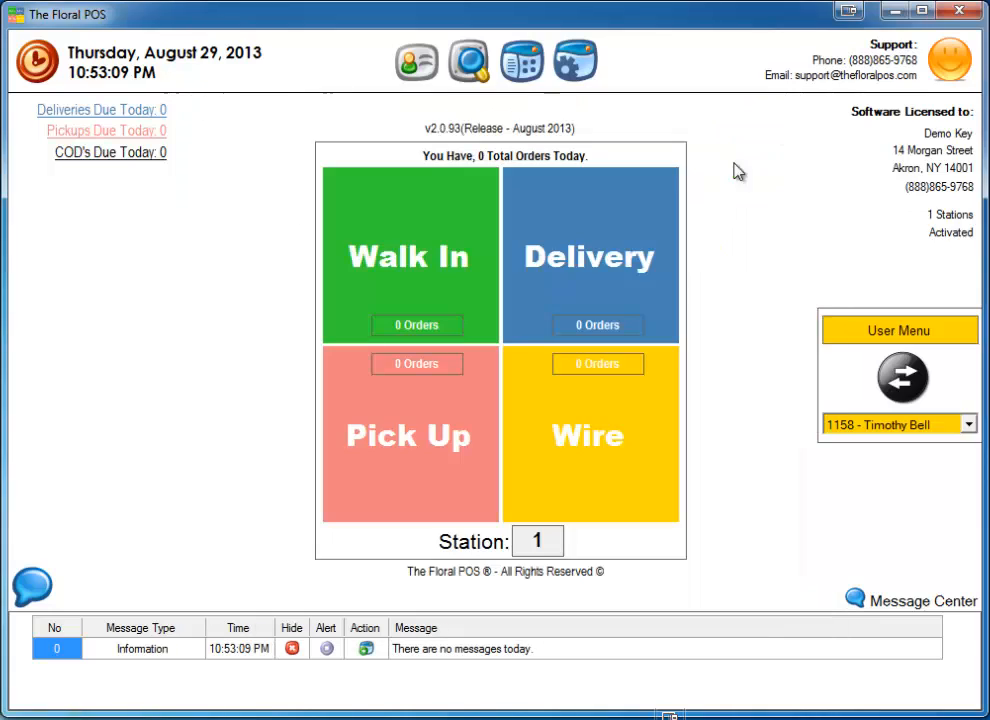
{"action": "left_click", "coordinate": [598, 249]}
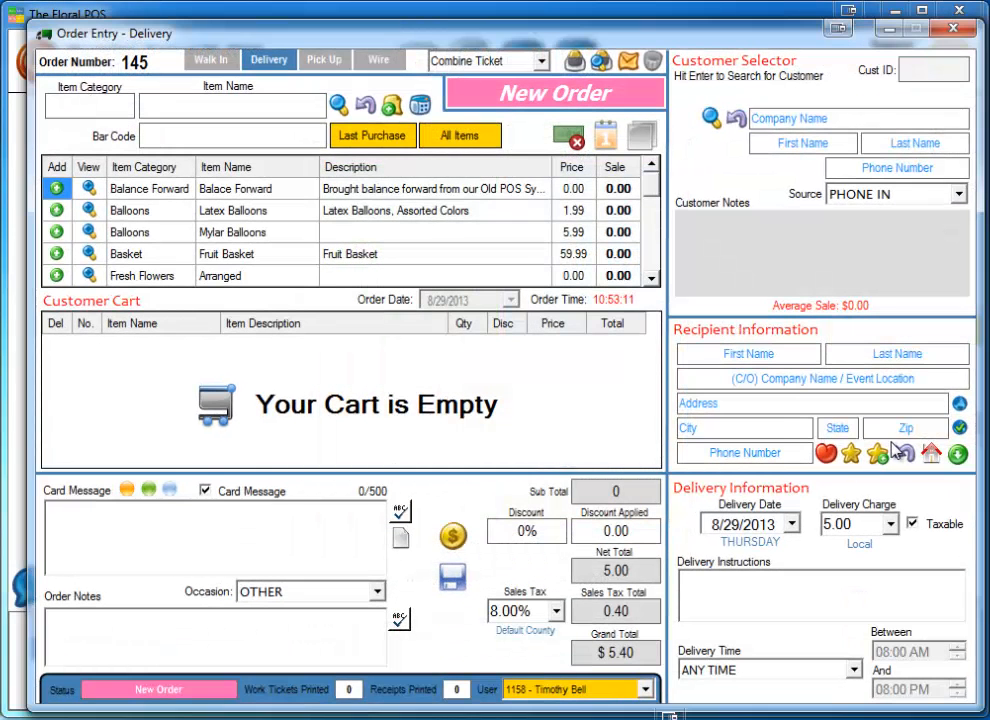
{"action": "left_click", "coordinate": [955, 28]}
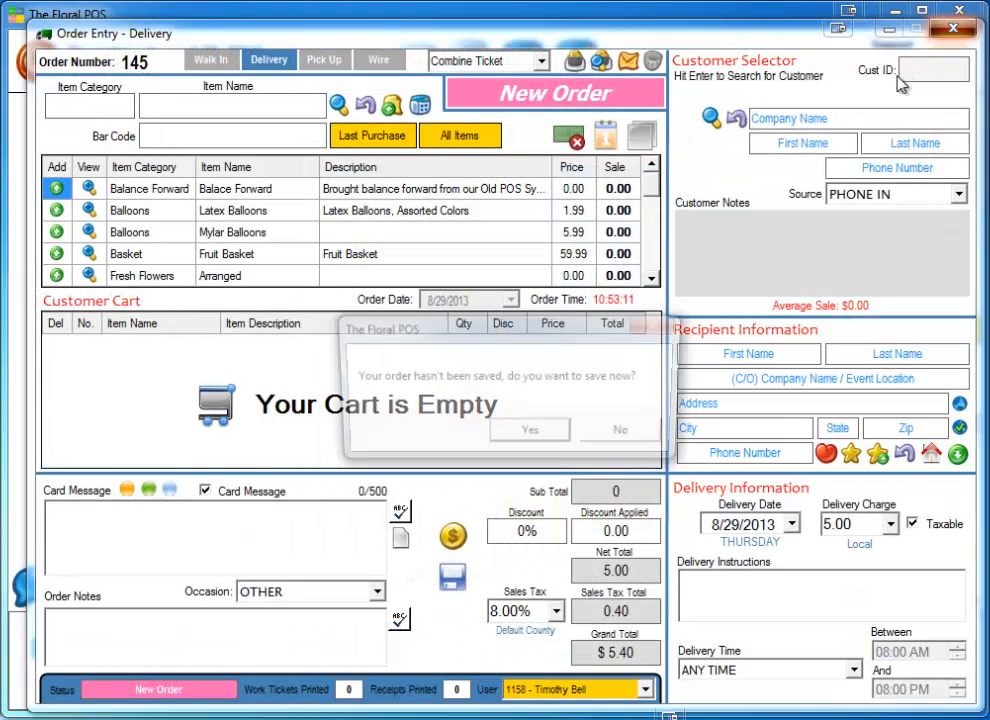
{"action": "left_click", "coordinate": [608, 437]}
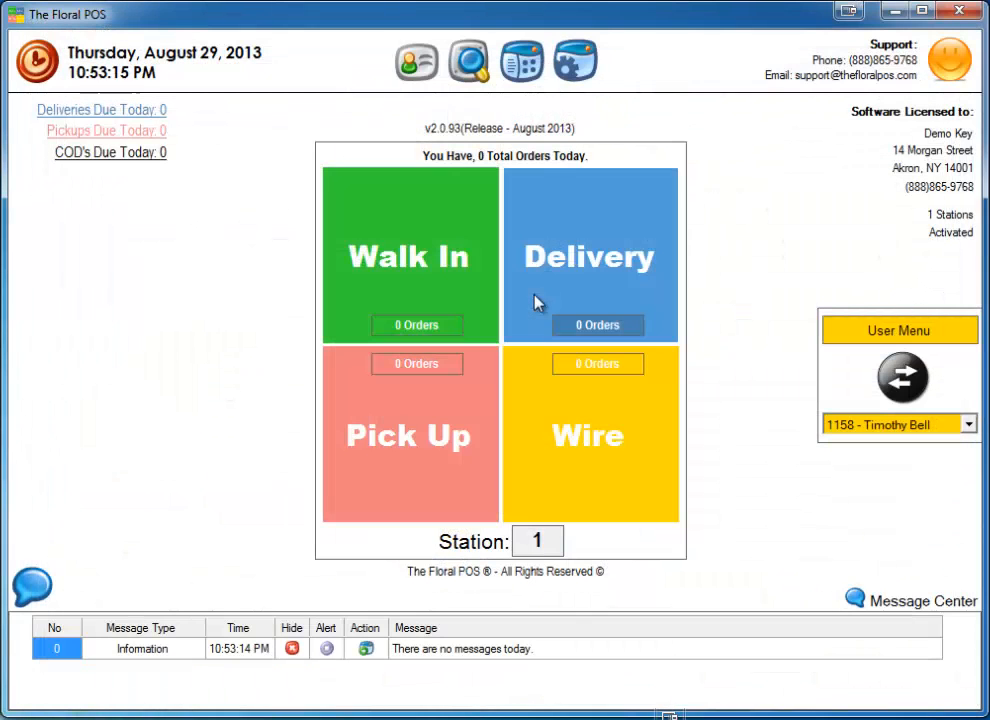